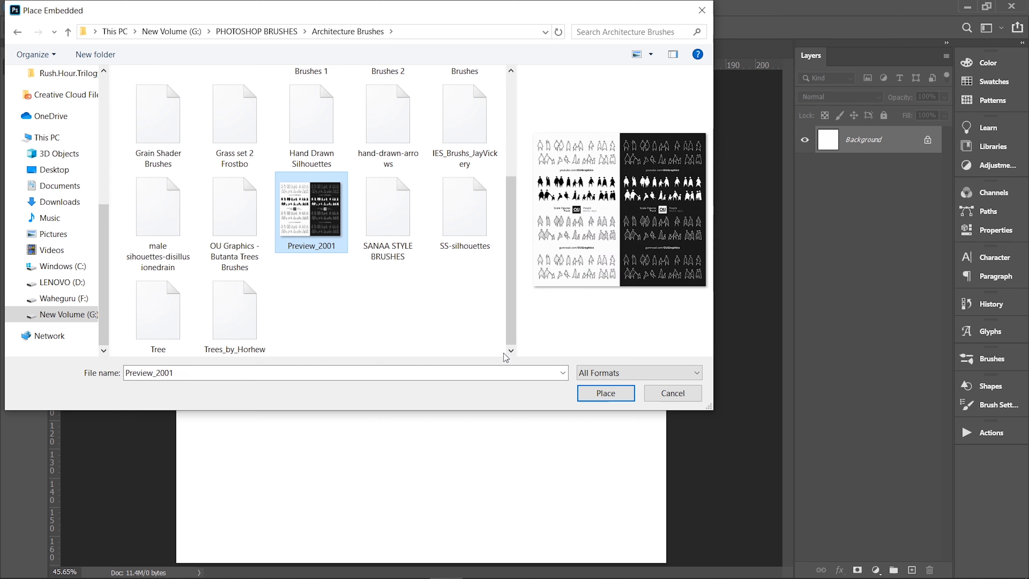
- Place the Preview_2001 image as an embedded layer at its fitted size and commit the placement
{"action": "left_click", "coordinate": [605, 392]}
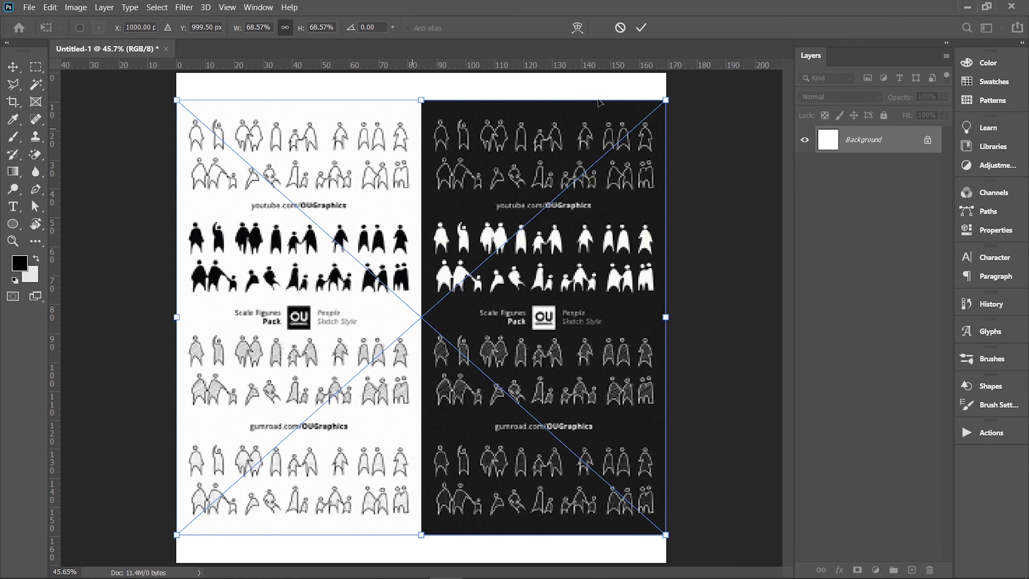
{"action": "scroll", "coordinate": [345, 309], "scroll_direction": "up", "scroll_amount": 5}
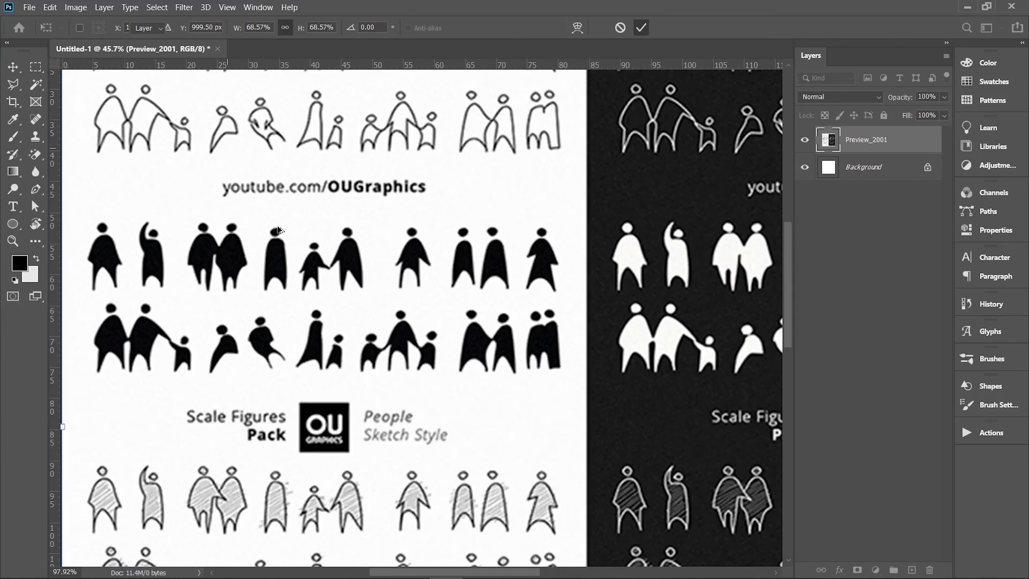
{"action": "scroll", "coordinate": [512, 258], "scroll_direction": "down", "scroll_amount": 4}
{"action": "key", "text": "Return"}
- Marquee-select the first solid black standing figure on the white half and define it as a brush preset with the default name
{"action": "scroll", "coordinate": [512, 258], "scroll_direction": "down", "scroll_amount": 3}
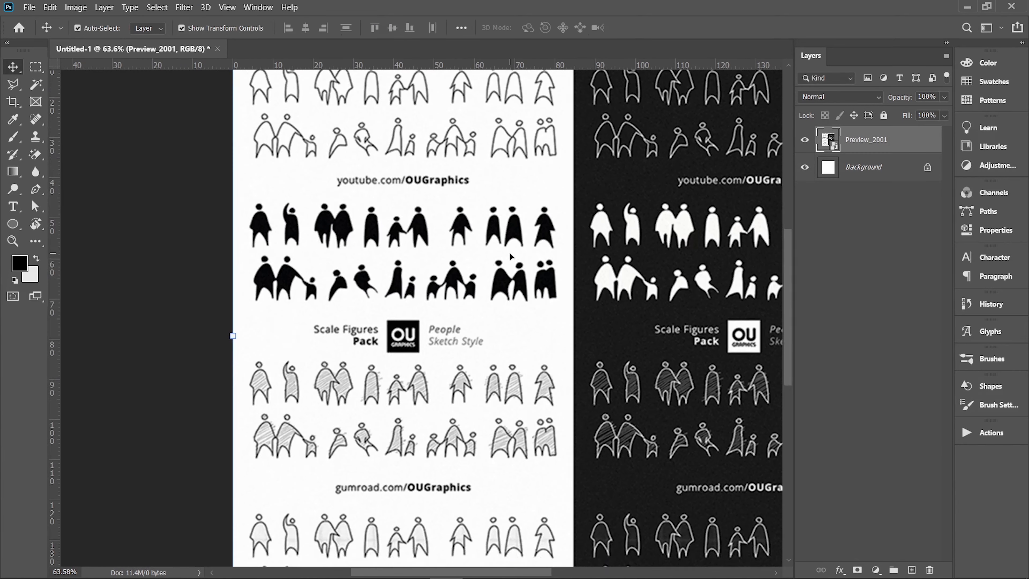
{"action": "scroll", "coordinate": [371, 422], "scroll_direction": "up", "scroll_amount": 2}
{"action": "scroll", "coordinate": [371, 425], "scroll_direction": "up", "scroll_amount": 3}
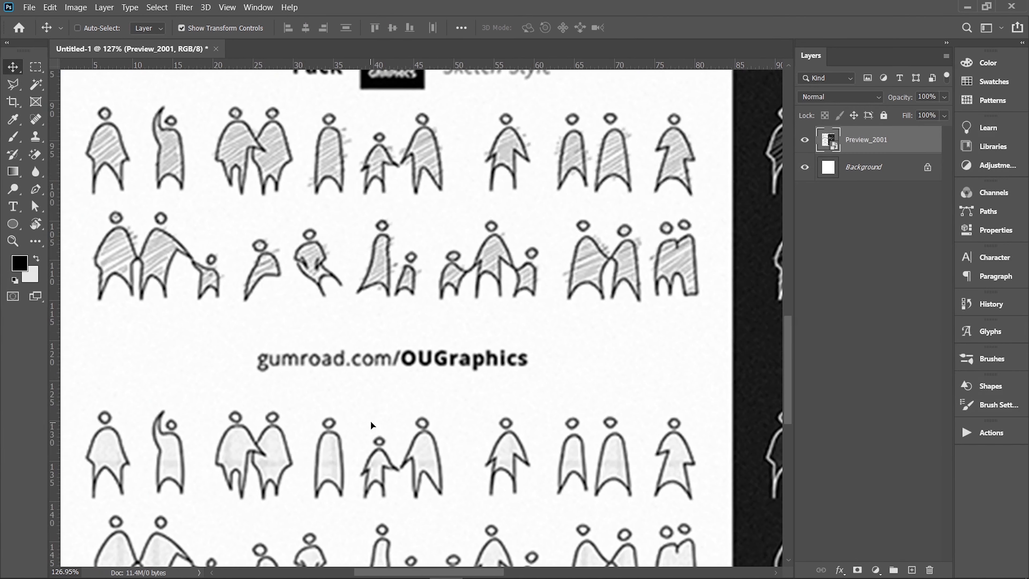
{"action": "scroll", "coordinate": [371, 422], "scroll_direction": "up", "scroll_amount": 4}
{"action": "scroll", "coordinate": [370, 422], "scroll_direction": "down", "scroll_amount": 4}
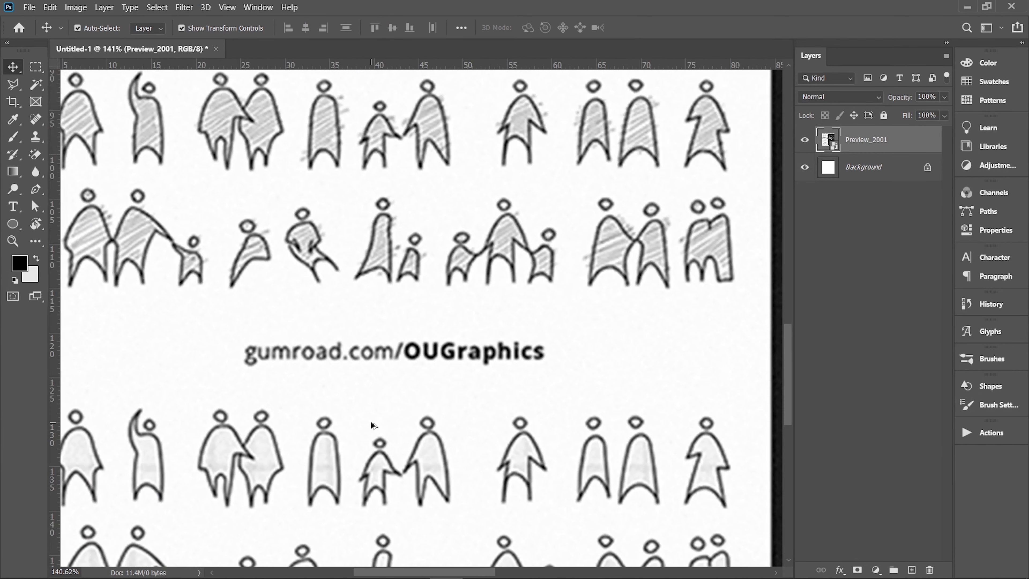
{"action": "scroll", "coordinate": [371, 422], "scroll_direction": "down", "scroll_amount": 3}
{"action": "left_click_drag", "start_coordinate": [344, 344], "coordinate": [497, 320]}
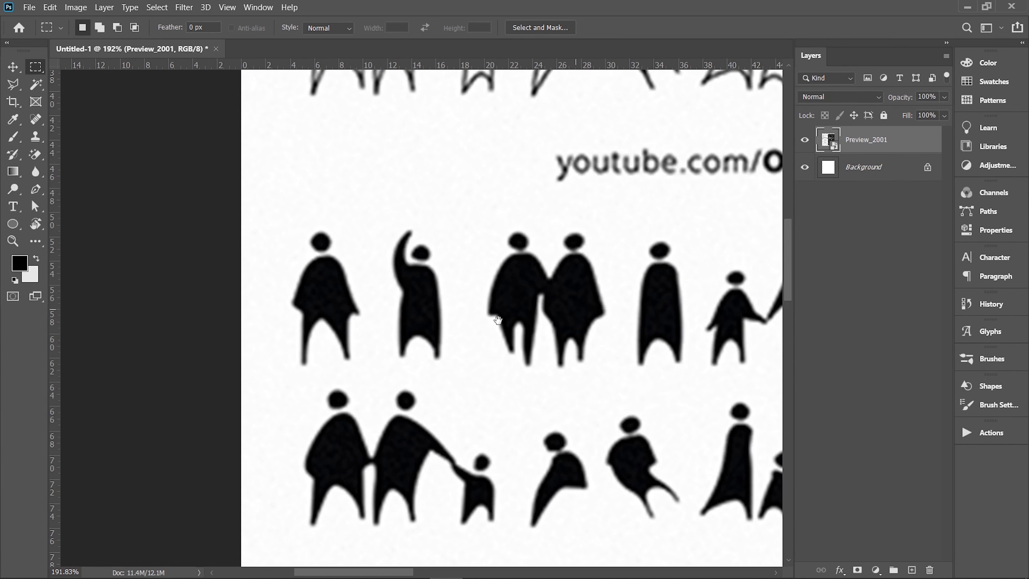
{"action": "left_click_drag", "start_coordinate": [281, 211], "coordinate": [369, 373]}
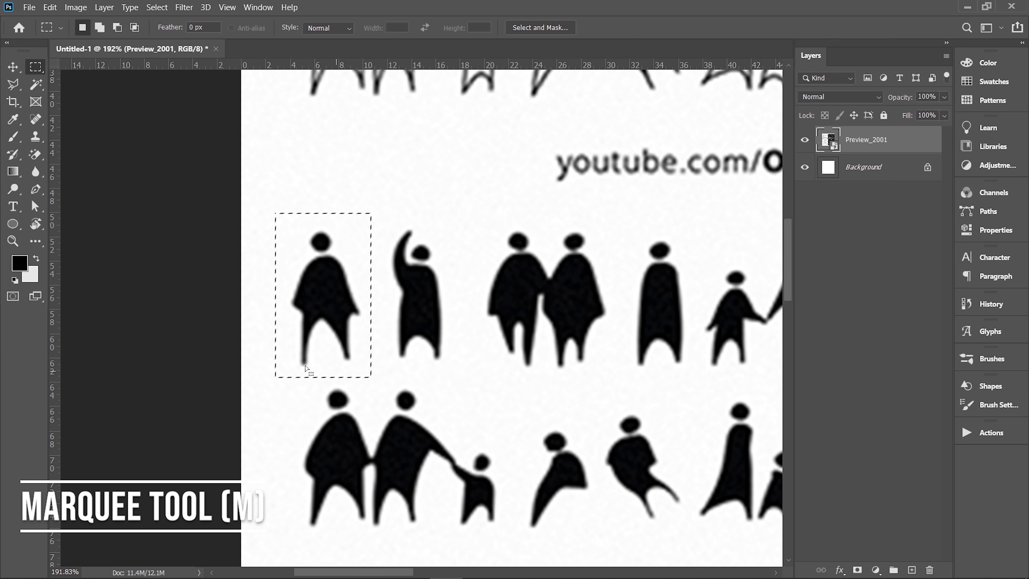
{"action": "left_click", "coordinate": [53, 7]}
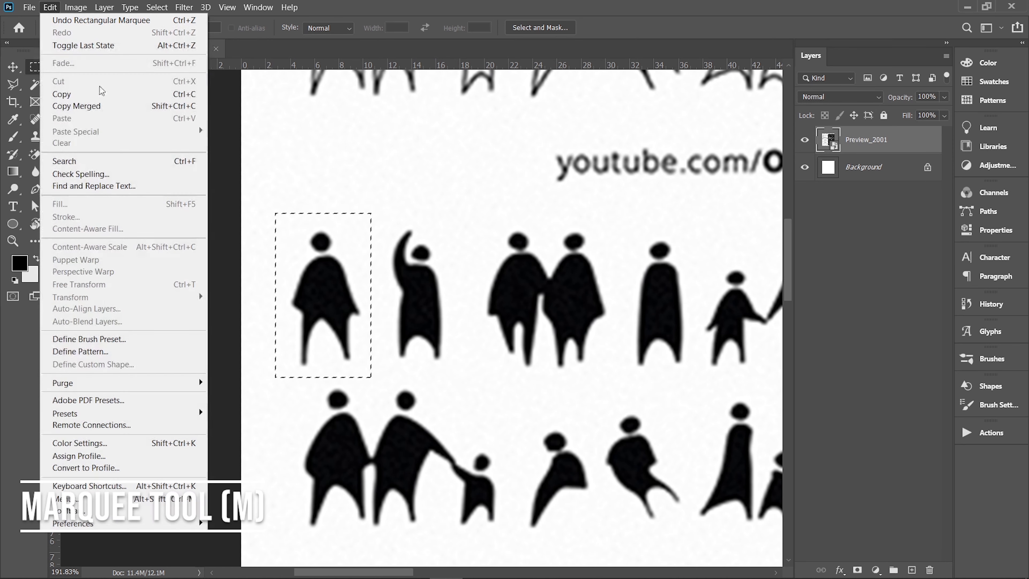
{"action": "left_click", "coordinate": [143, 344]}
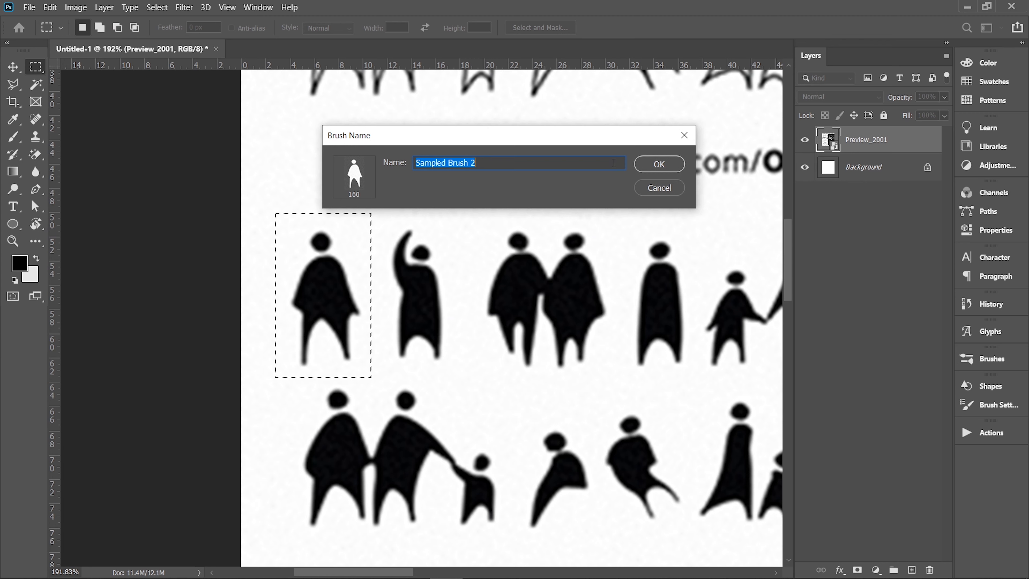
{"action": "left_click", "coordinate": [654, 170]}
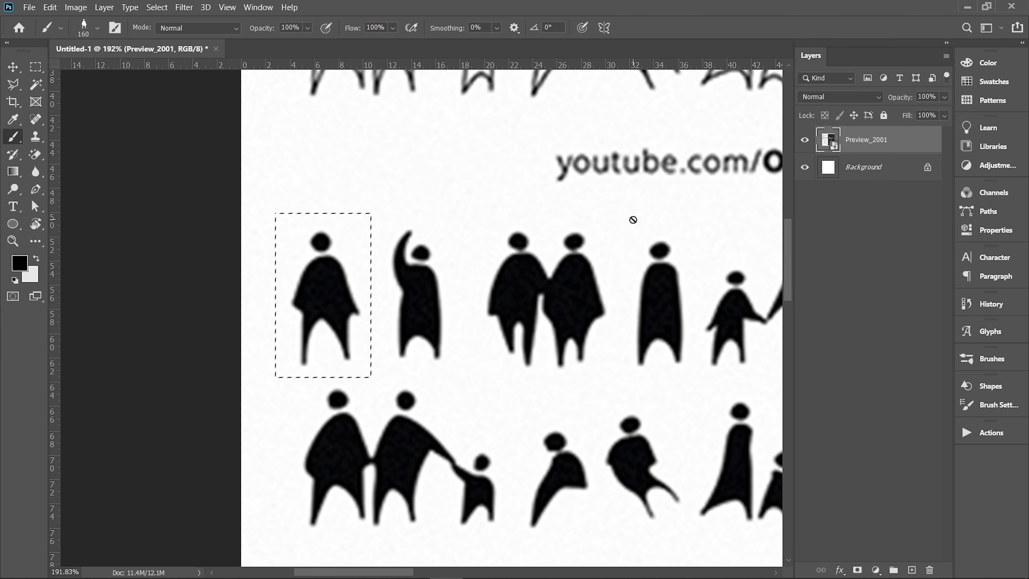
- Add a new layer, clear the selection, and make a 745 px test stamp with the figure brush that is undone again
{"action": "left_click", "coordinate": [911, 569]}
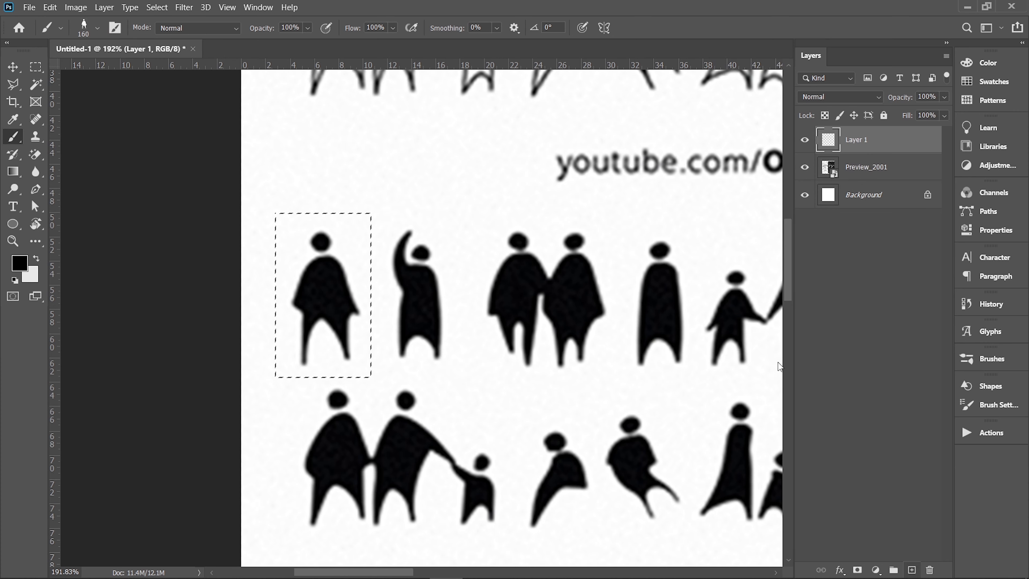
{"action": "key", "text": "ctrl+d"}
{"action": "left_click", "coordinate": [581, 304]}
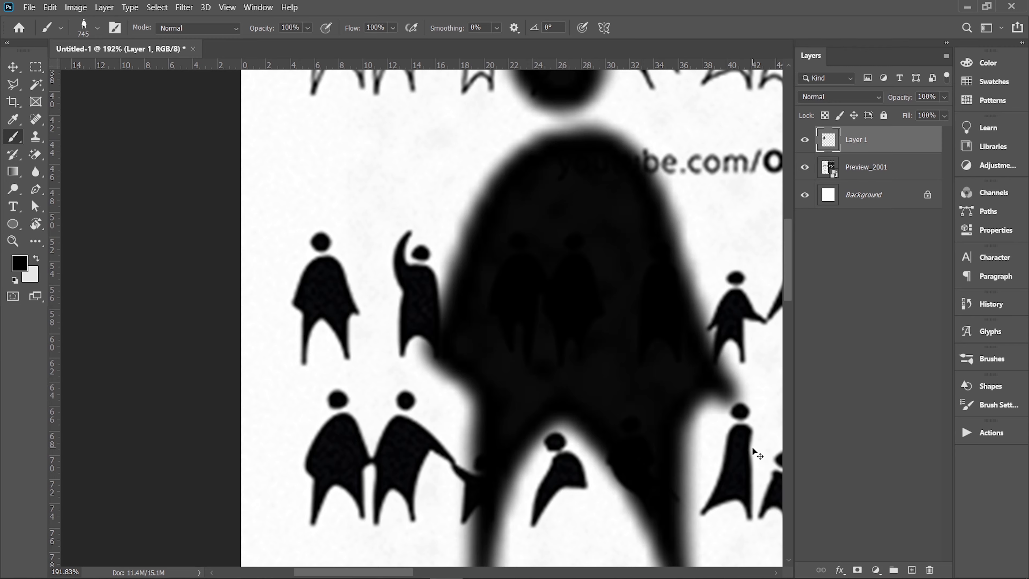
{"action": "key", "text": "ctrl+z"}
- Add a Levels adjustment layer with the shadow input at 67 and the highlight input at 190, and fine-tune the midtones
{"action": "scroll", "coordinate": [431, 342], "scroll_direction": "down", "scroll_amount": 8}
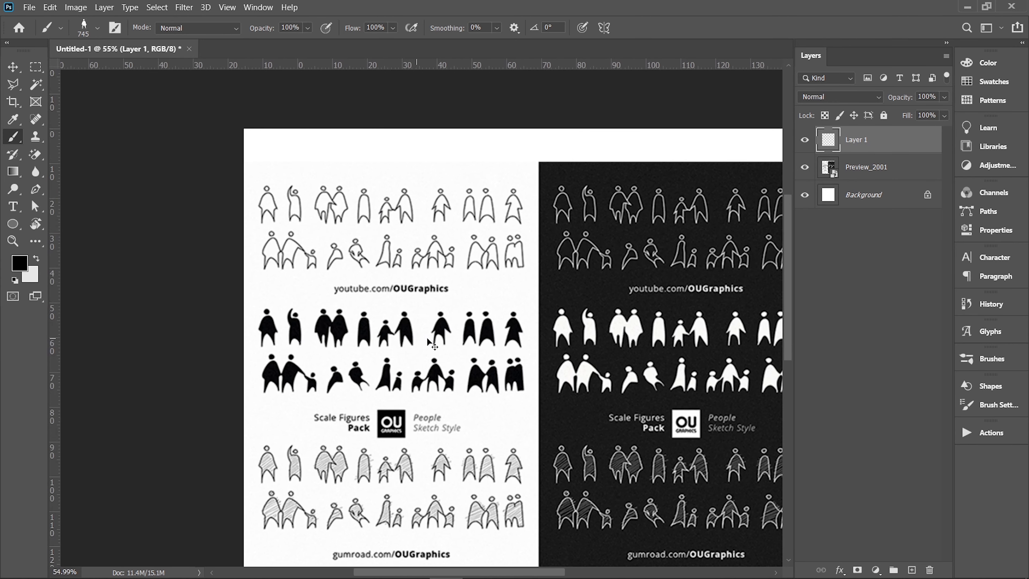
{"action": "scroll", "coordinate": [430, 342], "scroll_direction": "right", "scroll_amount": 4}
{"action": "scroll", "coordinate": [448, 312], "scroll_direction": "up", "scroll_amount": 7}
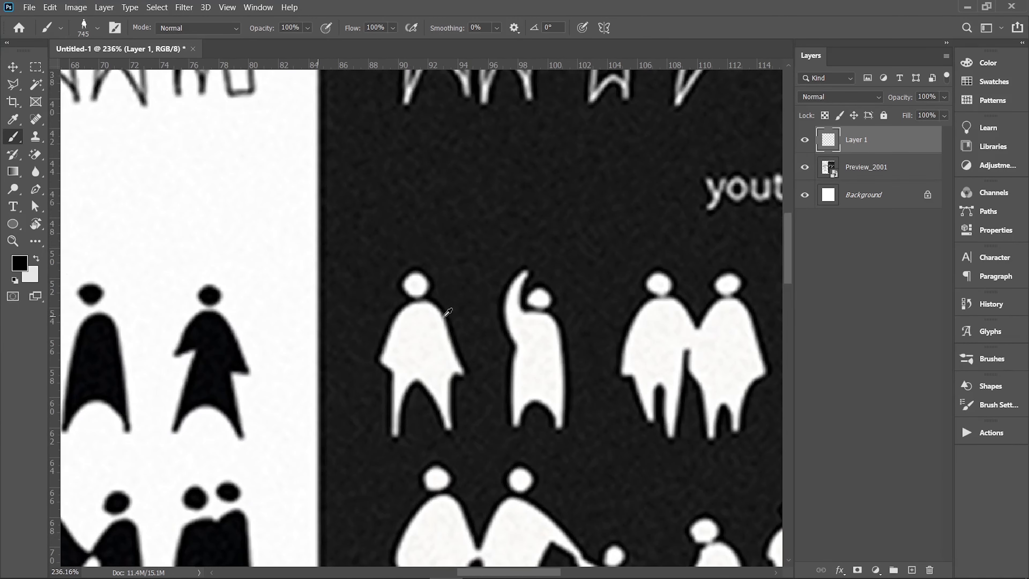
{"action": "key", "text": "v"}
{"action": "scroll", "coordinate": [374, 395], "scroll_direction": "down", "scroll_amount": 5}
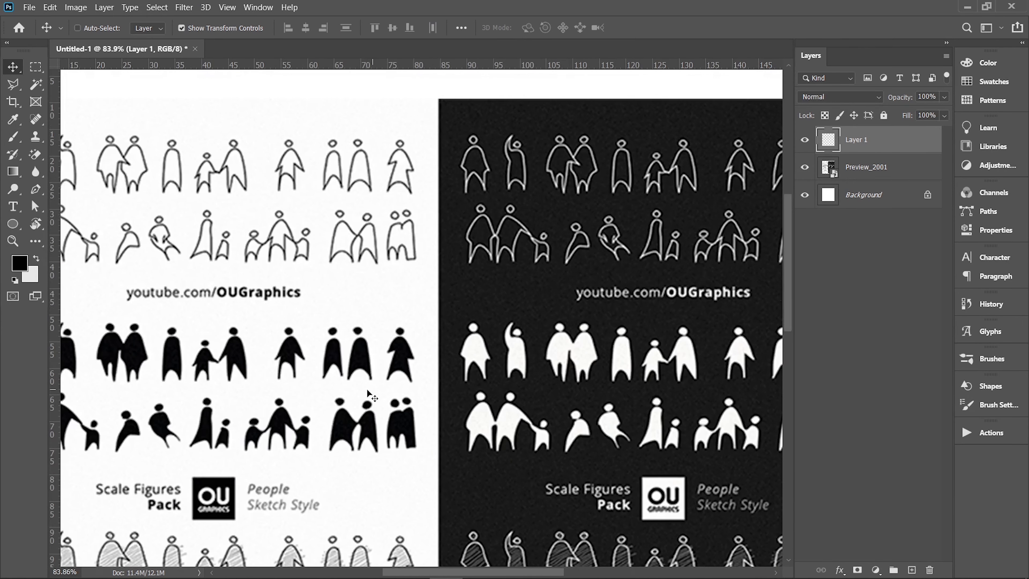
{"action": "scroll", "coordinate": [374, 395], "scroll_direction": "up", "scroll_amount": 5}
{"action": "left_click", "coordinate": [875, 569]}
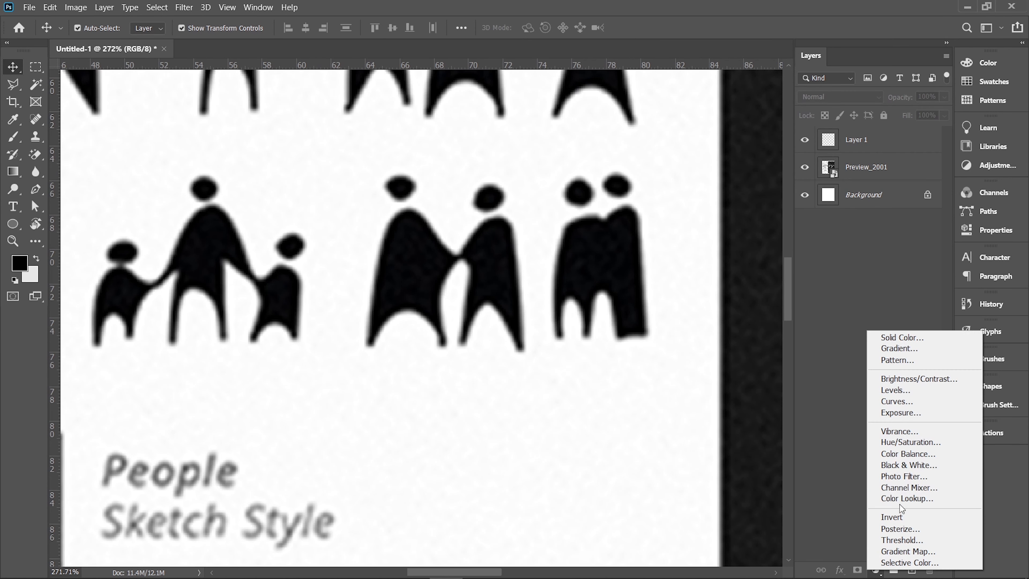
{"action": "left_click", "coordinate": [906, 391]}
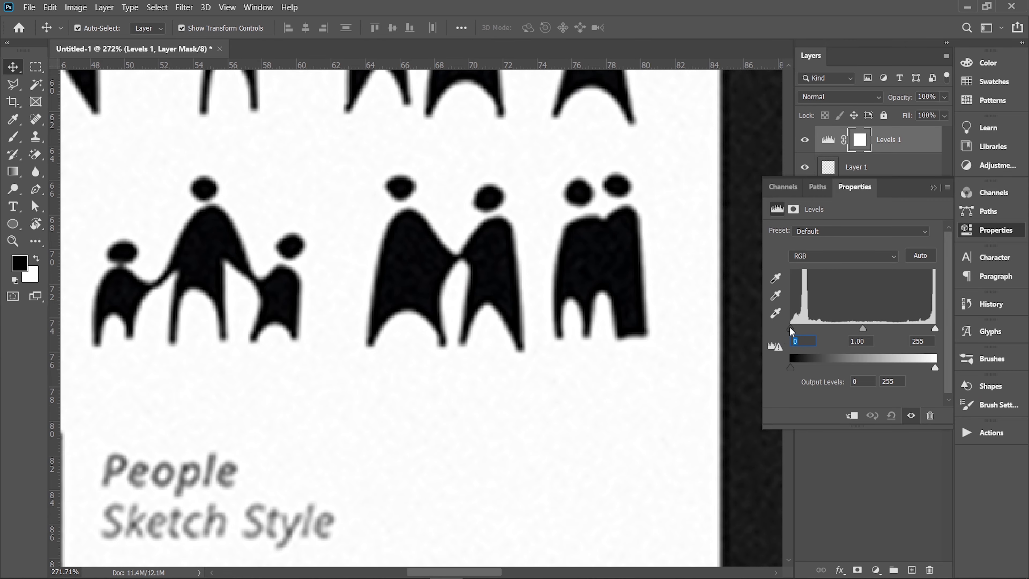
{"action": "left_click_drag", "start_coordinate": [791, 331], "coordinate": [830, 348]}
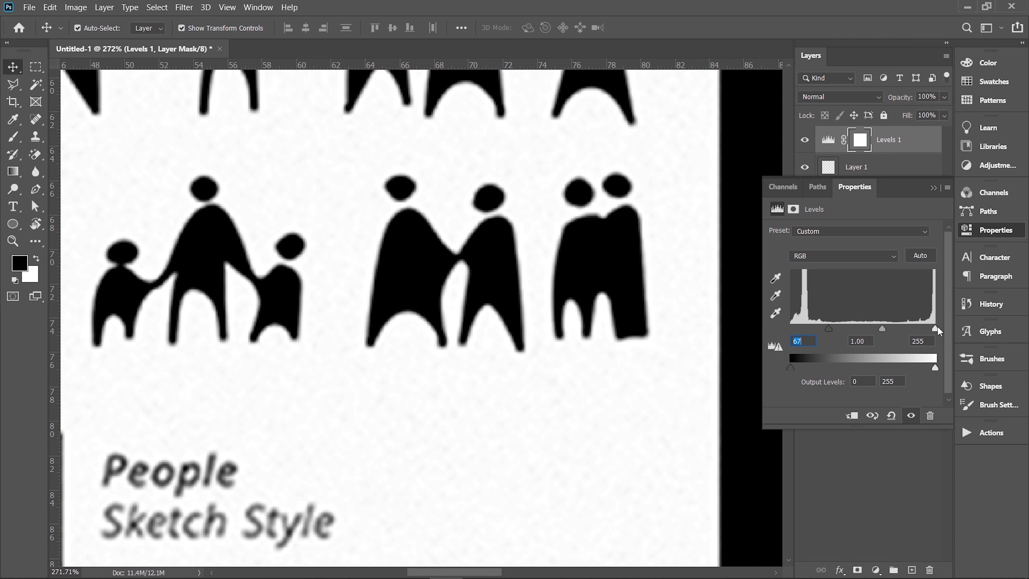
{"action": "left_click_drag", "start_coordinate": [939, 331], "coordinate": [899, 360]}
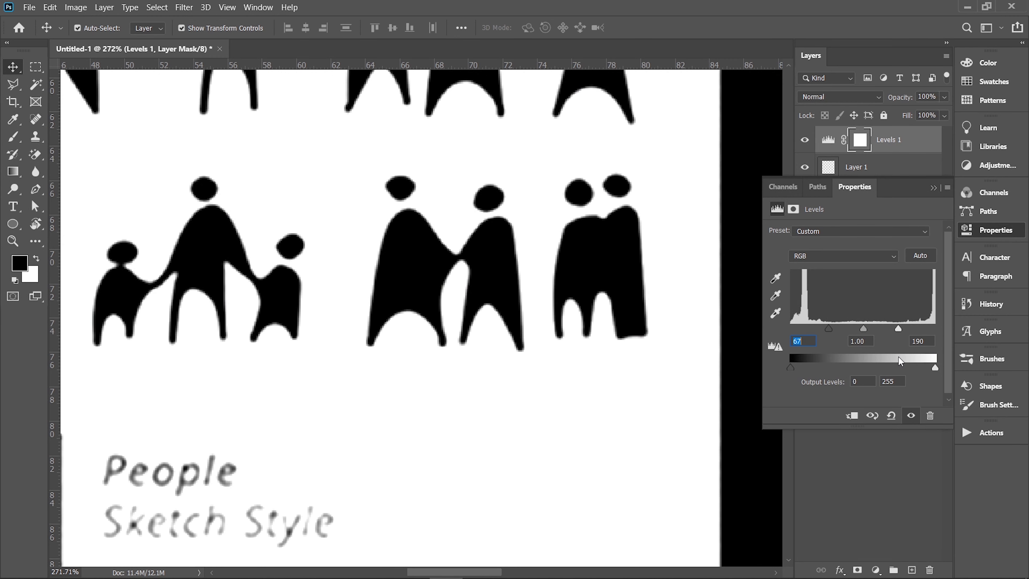
{"action": "mouse_move", "coordinate": [863, 328]}
{"action": "left_mouse_down"}
{"action": "mouse_move", "coordinate": [899, 337]}
{"action": "mouse_move", "coordinate": [866, 330]}
{"action": "left_mouse_up"}
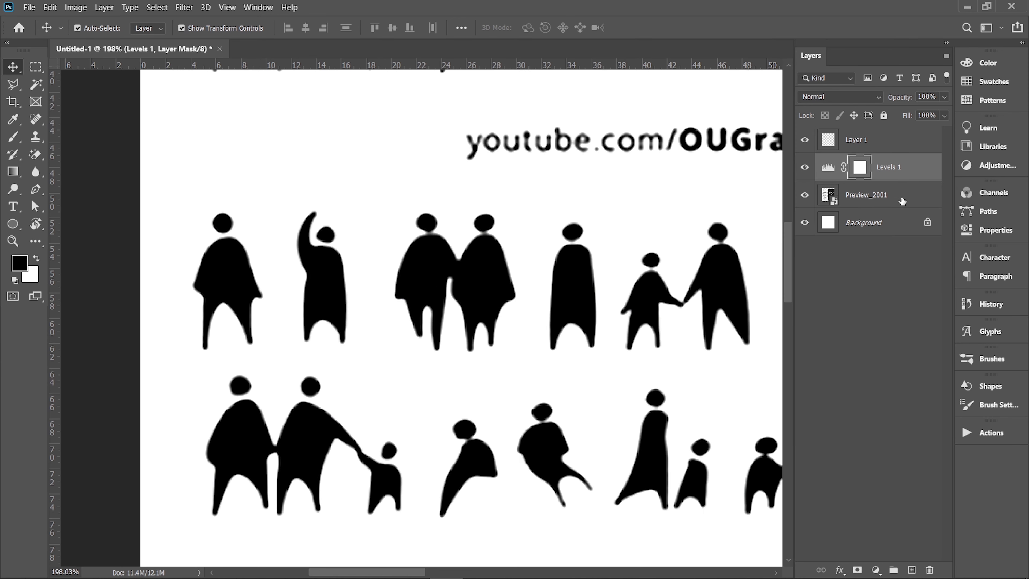
- Merge the Levels 1 adjustment with the Preview_2001 layer
{"action": "left_click", "coordinate": [902, 200], "text": "shift"}
{"action": "right_click", "coordinate": [897, 185]}
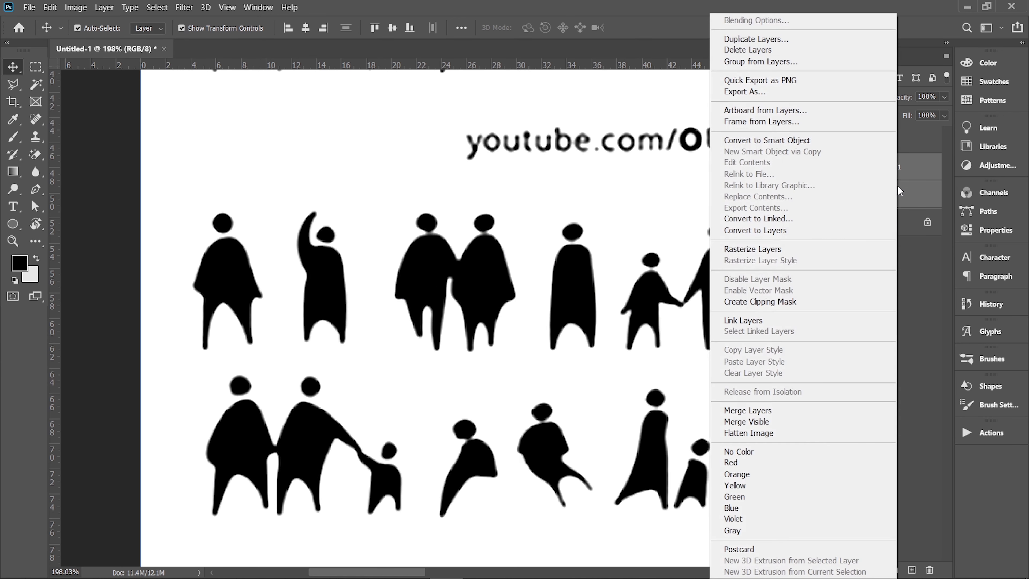
{"action": "left_click", "coordinate": [823, 407]}
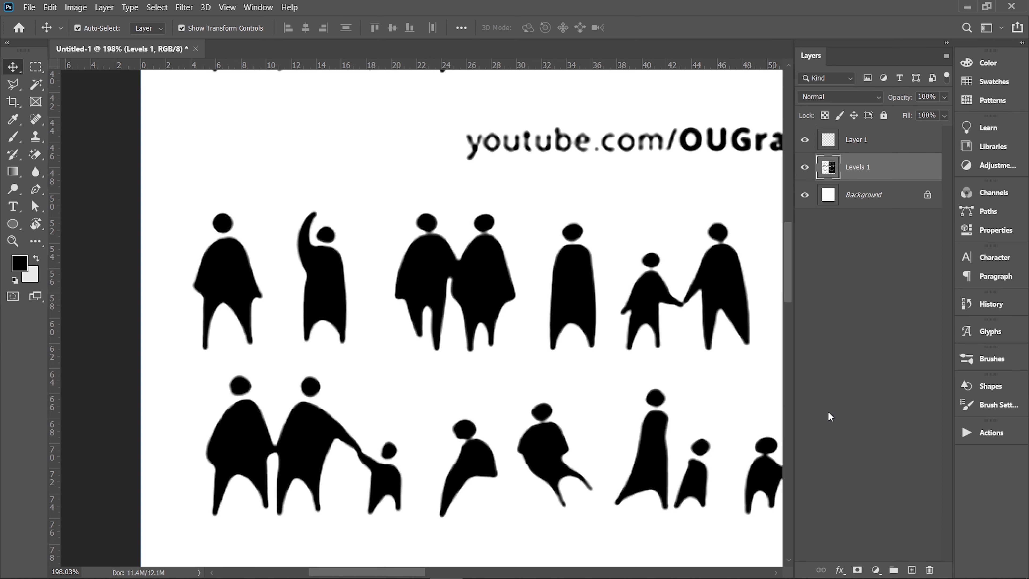
- Marquee-select the black figure holding hands with two children and define it as a brush preset with the default name
{"action": "key", "text": "m"}
{"action": "scroll", "coordinate": [454, 360], "scroll_direction": "down", "scroll_amount": 3}
{"action": "scroll", "coordinate": [453, 359], "scroll_direction": "right", "scroll_amount": 6}
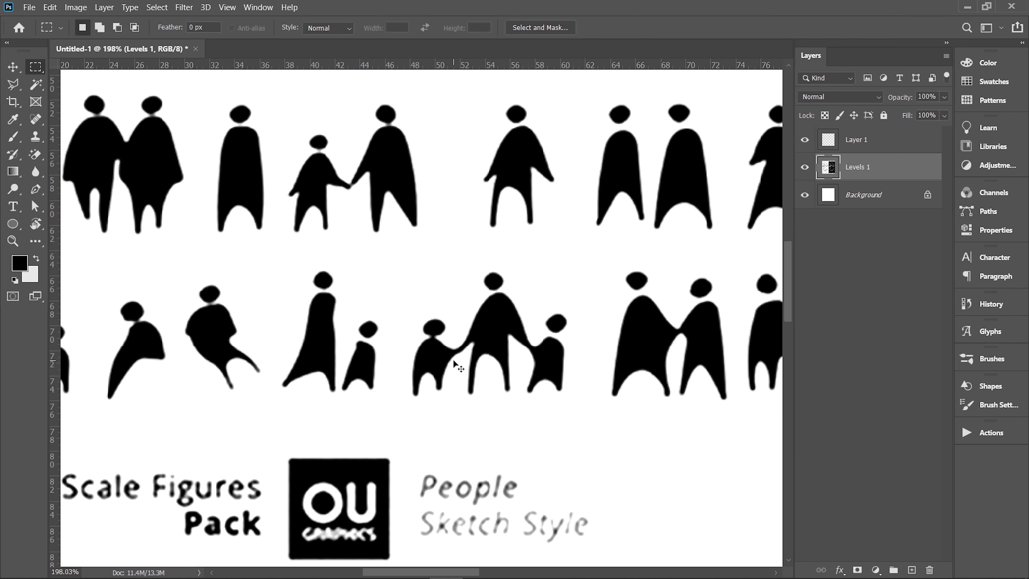
{"action": "scroll", "coordinate": [506, 356], "scroll_direction": "up", "scroll_amount": 3}
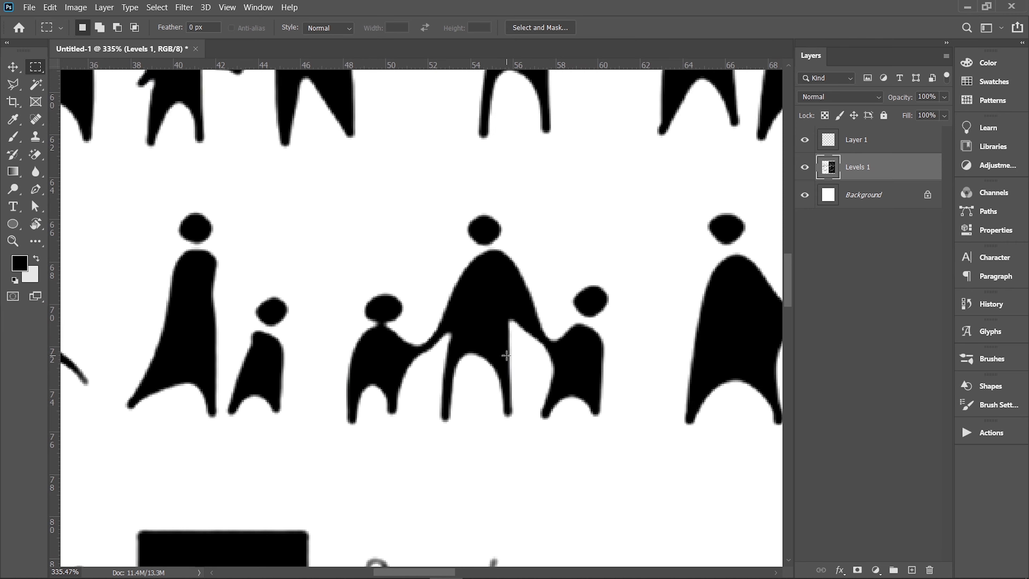
{"action": "scroll", "coordinate": [506, 356], "scroll_direction": "down", "scroll_amount": 1}
{"action": "left_click_drag", "start_coordinate": [354, 426], "coordinate": [615, 220]}
{"action": "left_click", "coordinate": [50, 7]}
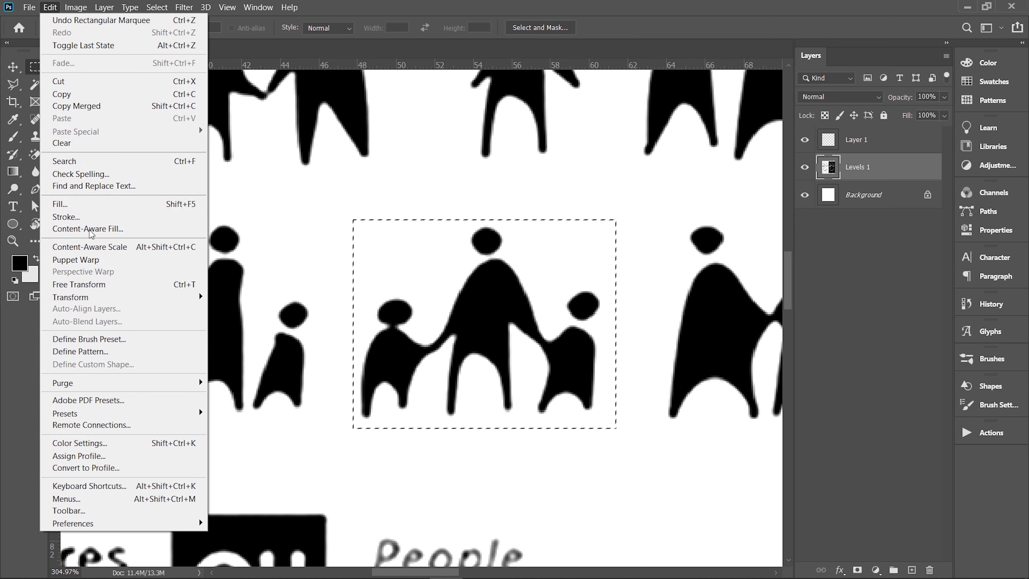
{"action": "left_click", "coordinate": [122, 339]}
{"action": "left_click", "coordinate": [650, 164]}
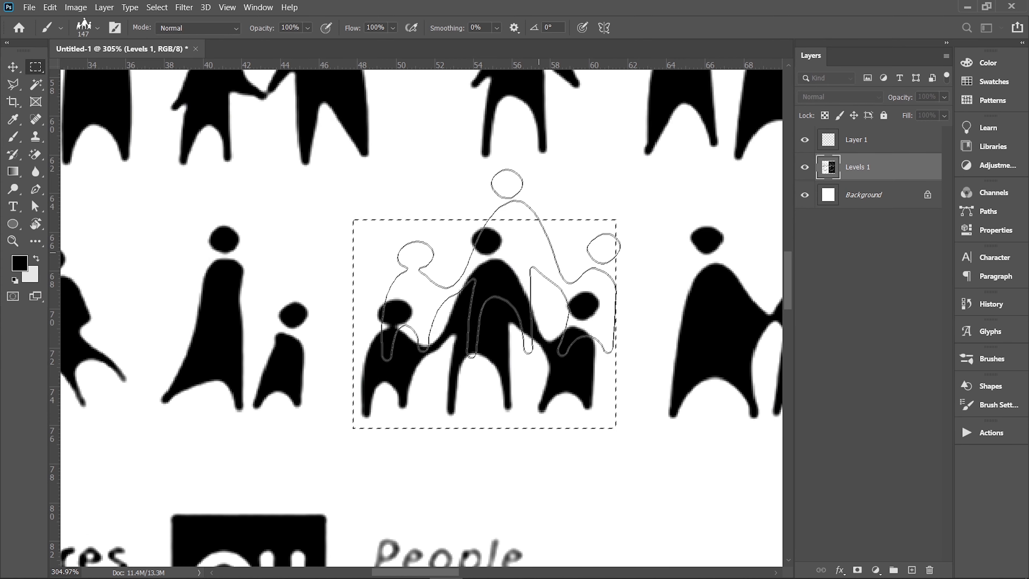
- Clear the selection and stamp the family brush once beside the "People Sketch Style" text
{"action": "scroll", "coordinate": [462, 279], "scroll_direction": "down", "scroll_amount": 5}
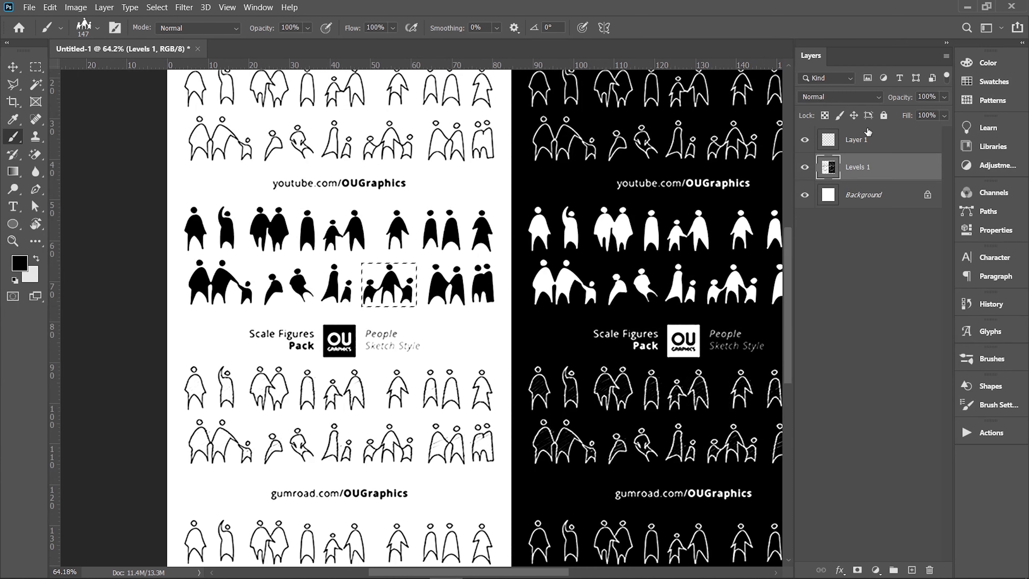
{"action": "key", "text": "ctrl+d"}
{"action": "left_click", "coordinate": [454, 341]}
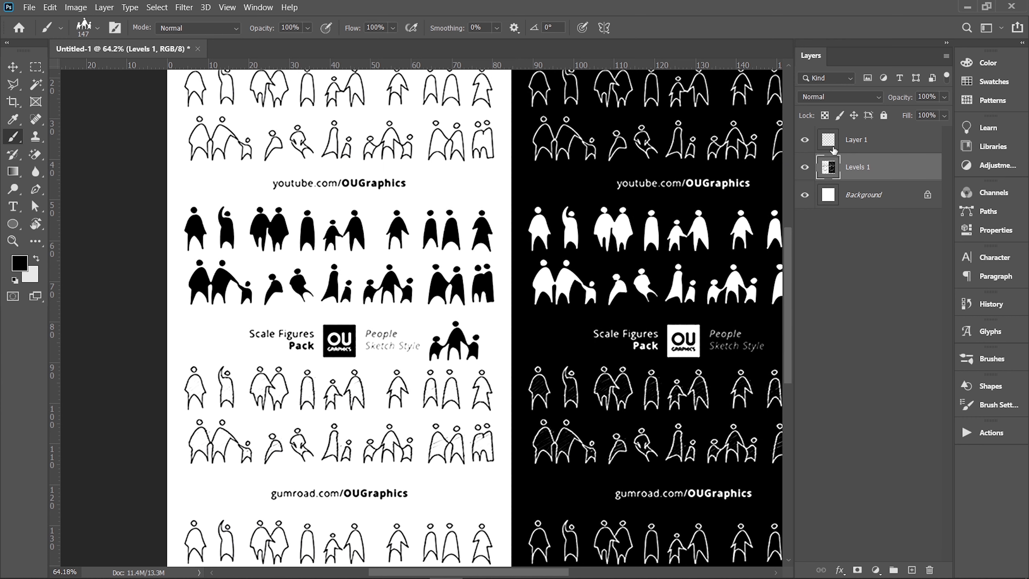
- Hide the merged Levels 1 layer, make Layer 1 active and set the foreground color to red #aa2727
{"action": "left_click", "coordinate": [805, 166]}
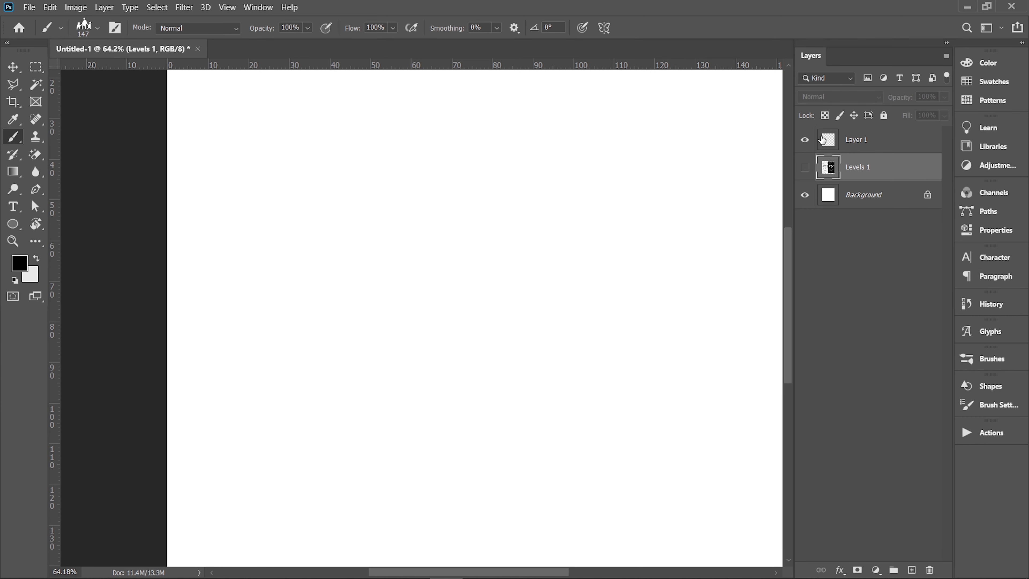
{"action": "left_click", "coordinate": [822, 140]}
{"action": "left_click", "coordinate": [20, 263]}
{"action": "left_click_drag", "start_coordinate": [454, 384], "coordinate": [483, 403]}
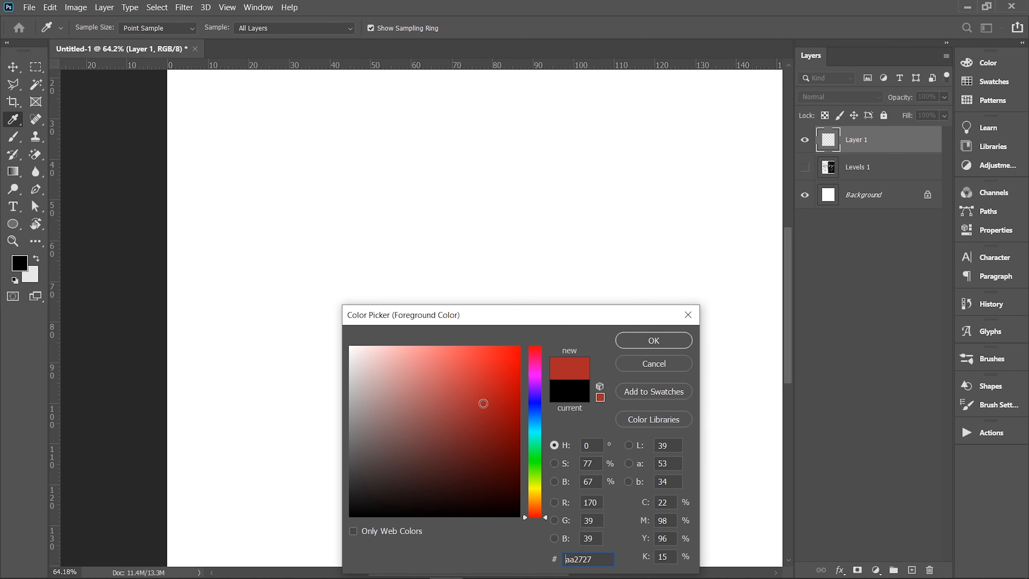
{"action": "left_click", "coordinate": [654, 340]}
- Stamp the family brush in red at about 676 px twice, side by side, on the blank canvas
{"action": "key", "text": "b"}
{"action": "left_click", "coordinate": [377, 257]}
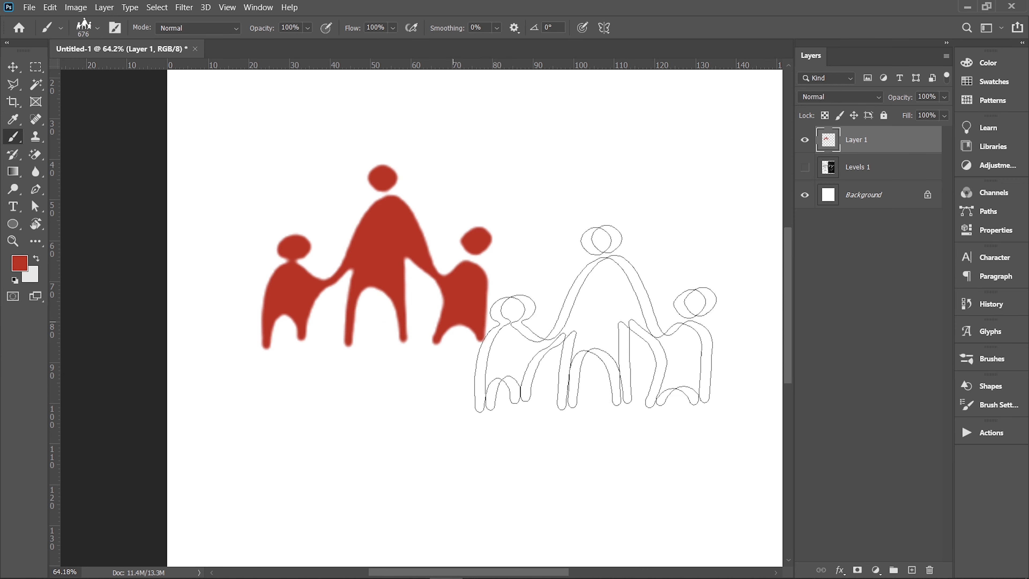
{"action": "left_click", "coordinate": [608, 303]}
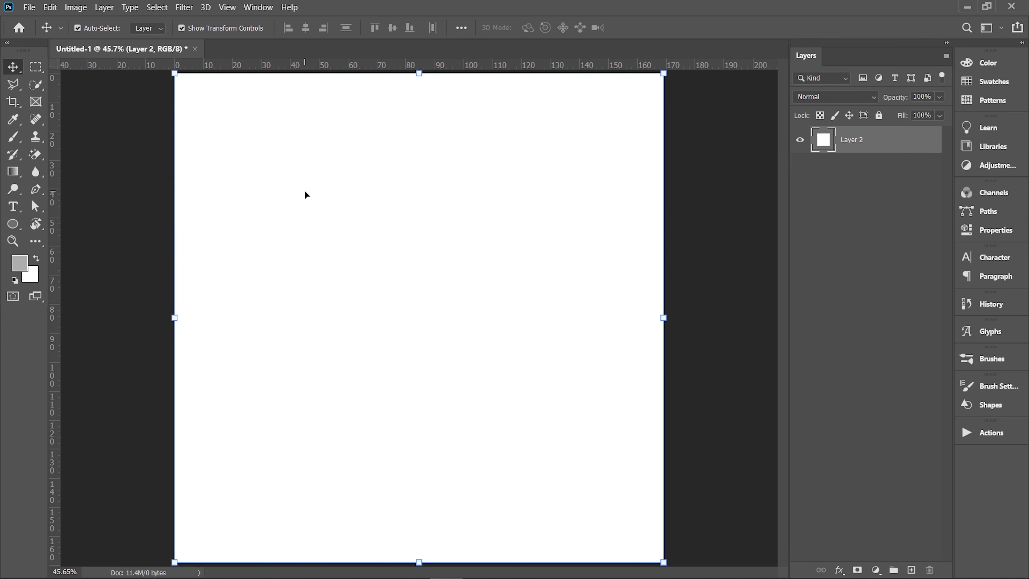
- Choose the hard round brush with 100% hardness and enlarge its diameter to about 447 px
{"action": "key", "text": "b"}
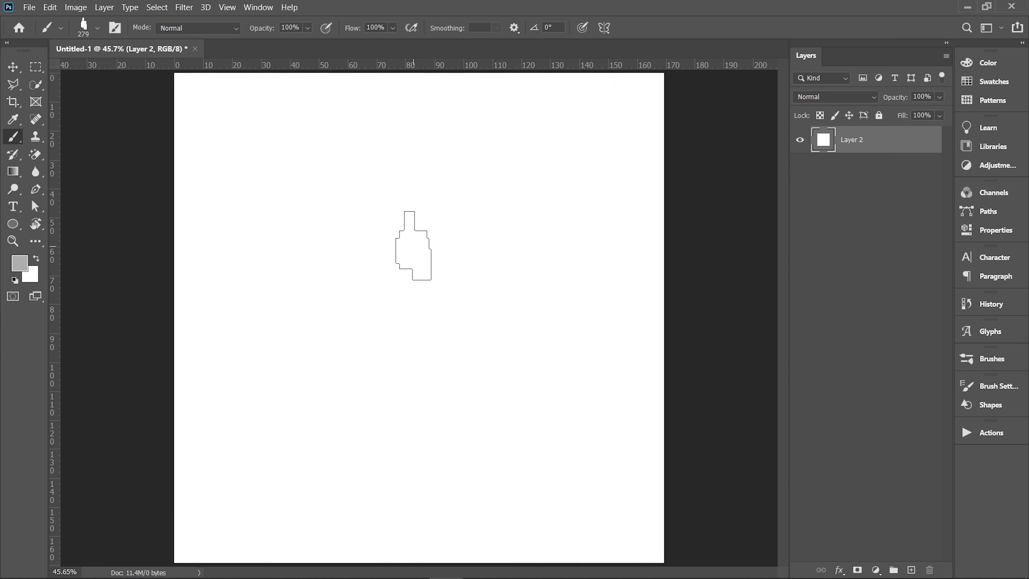
{"action": "right_click", "coordinate": [409, 243]}
{"action": "left_click", "coordinate": [517, 261]}
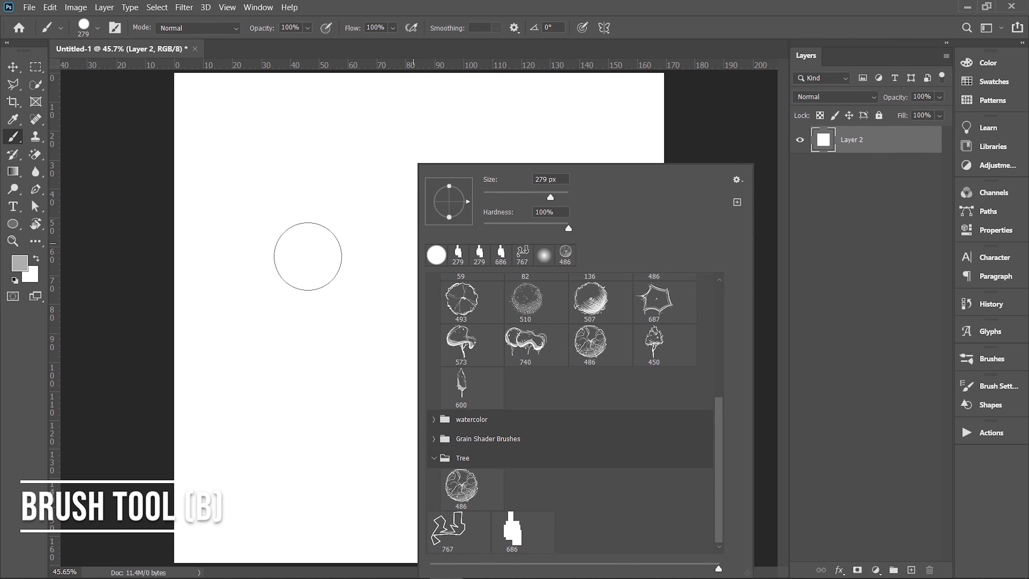
{"action": "left_click_drag", "start_coordinate": [328, 243], "coordinate": [360, 378]}
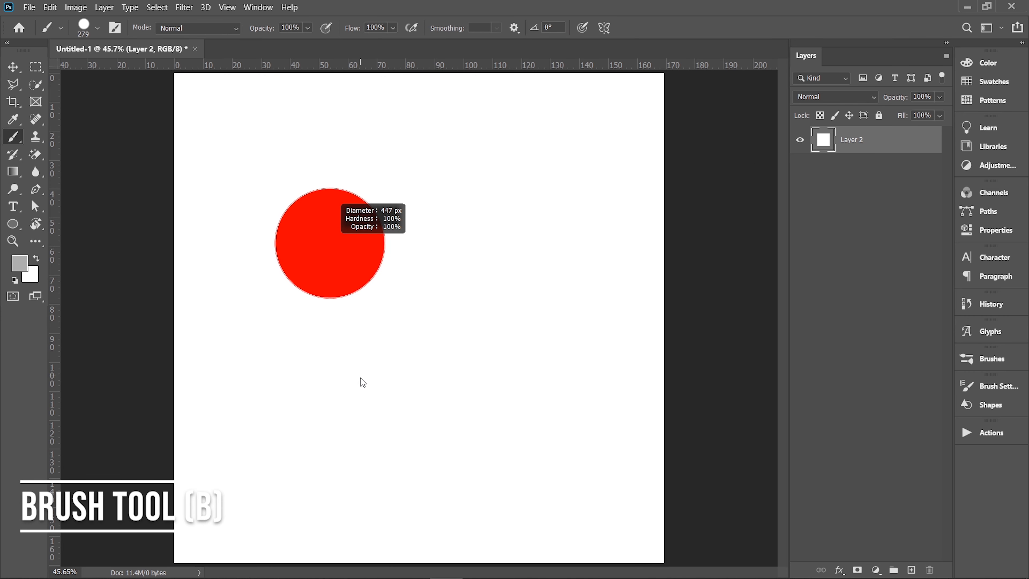
- Set the foreground color to black, enlarge the hard round brush to about 612 px and stamp one disc on the canvas
{"action": "left_click", "coordinate": [19, 263]}
{"action": "left_click", "coordinate": [405, 385]}
{"action": "left_click", "coordinate": [722, 202]}
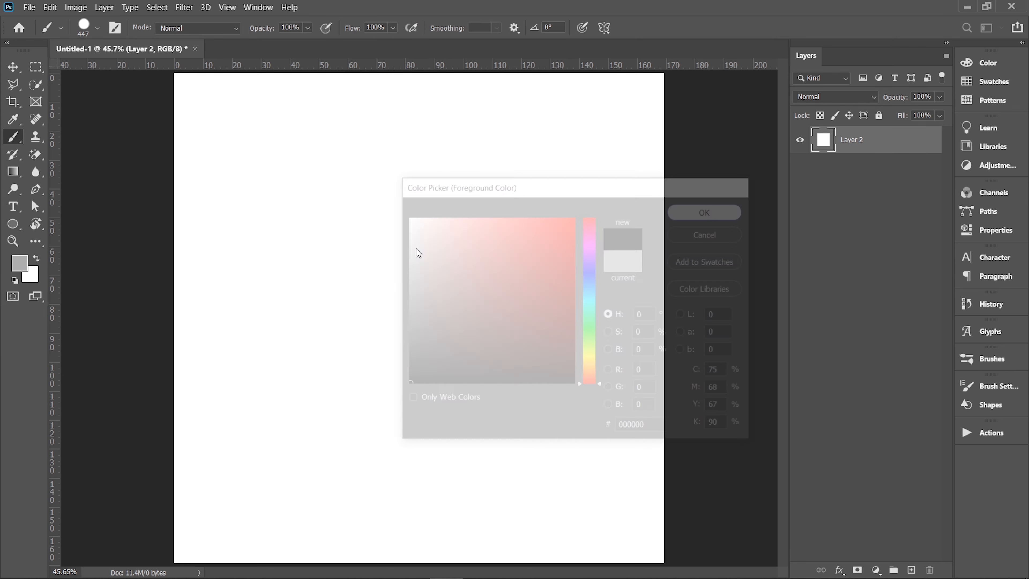
{"action": "mouse_move", "coordinate": [409, 276]}
{"action": "left_mouse_down"}
{"action": "mouse_move", "coordinate": [437, 279]}
{"action": "mouse_move", "coordinate": [429, 273]}
{"action": "left_mouse_up"}
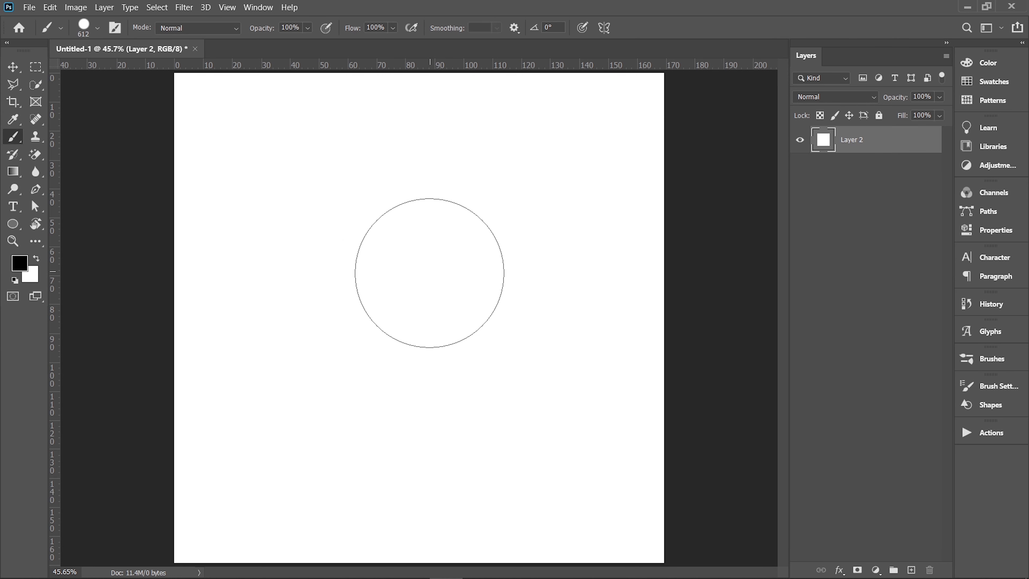
{"action": "left_click", "coordinate": [429, 273]}
- Stamp the hard round brush in white at about 570 px centered on the black disc, leaving a thin ring
{"action": "right_click", "coordinate": [241, 202]}
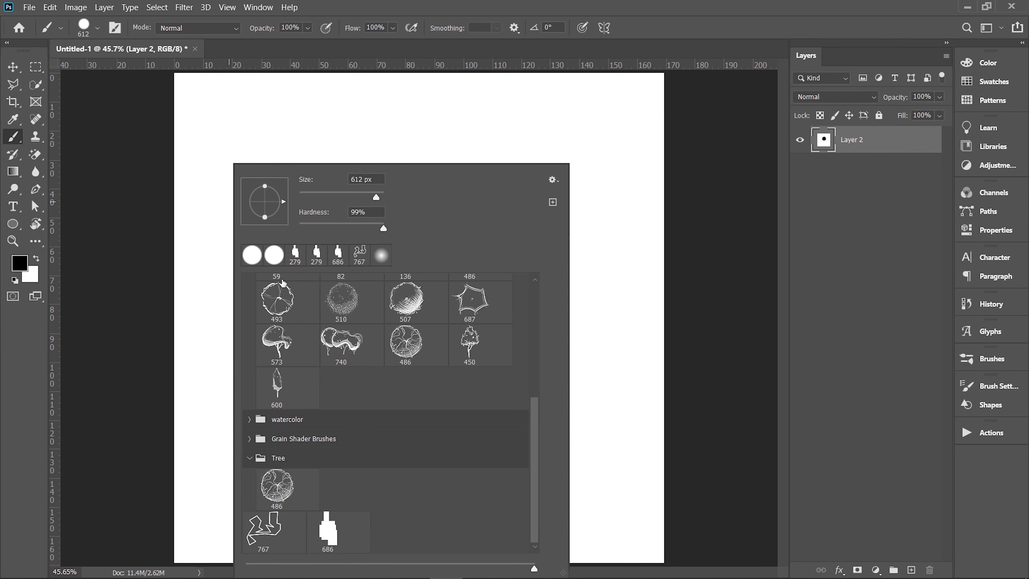
{"action": "left_click", "coordinate": [254, 259]}
{"action": "left_click", "coordinate": [36, 261]}
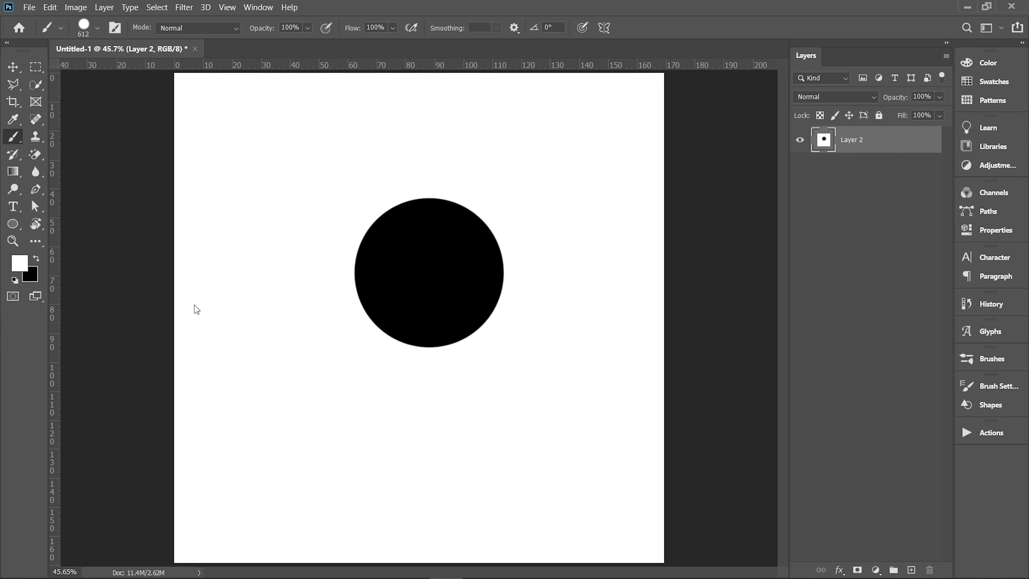
{"action": "left_click_drag", "start_coordinate": [429, 275], "coordinate": [421, 275]}
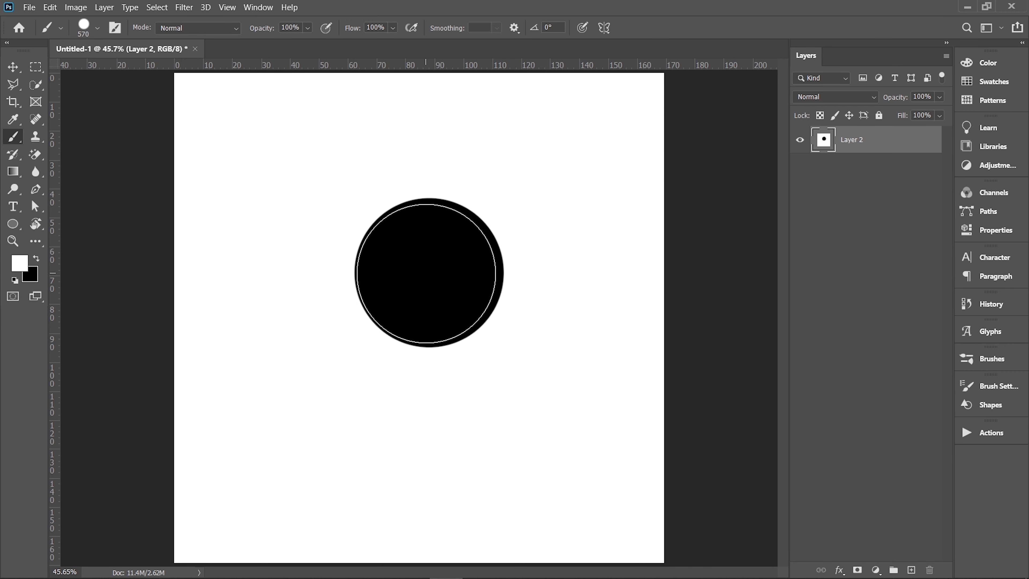
{"action": "left_click", "coordinate": [429, 272]}
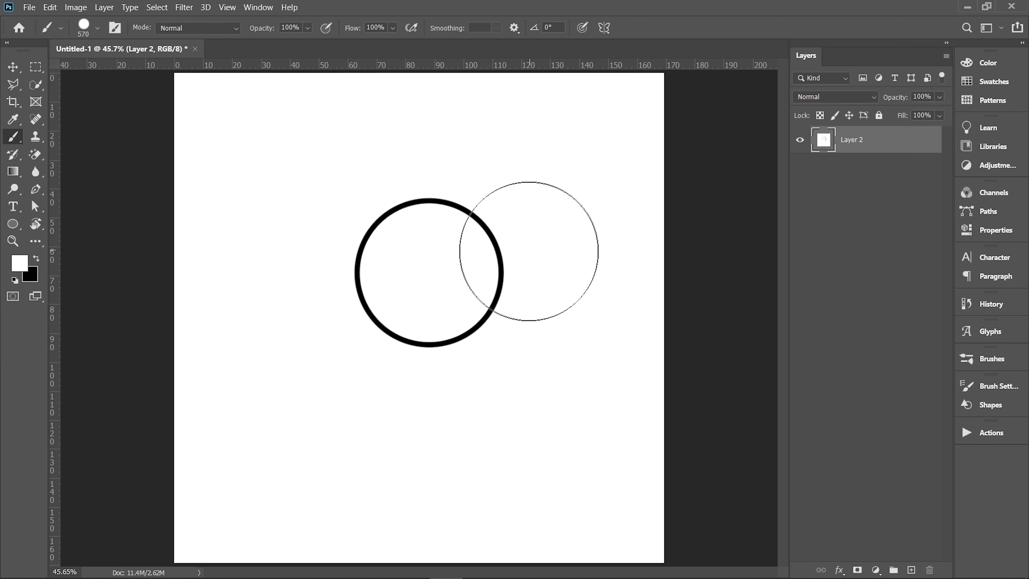
- Stamp a black center dot at about 65 px inside the ring and paint branches to its right with a 10 px brush
{"action": "left_click_drag", "start_coordinate": [452, 285], "coordinate": [370, 276]}
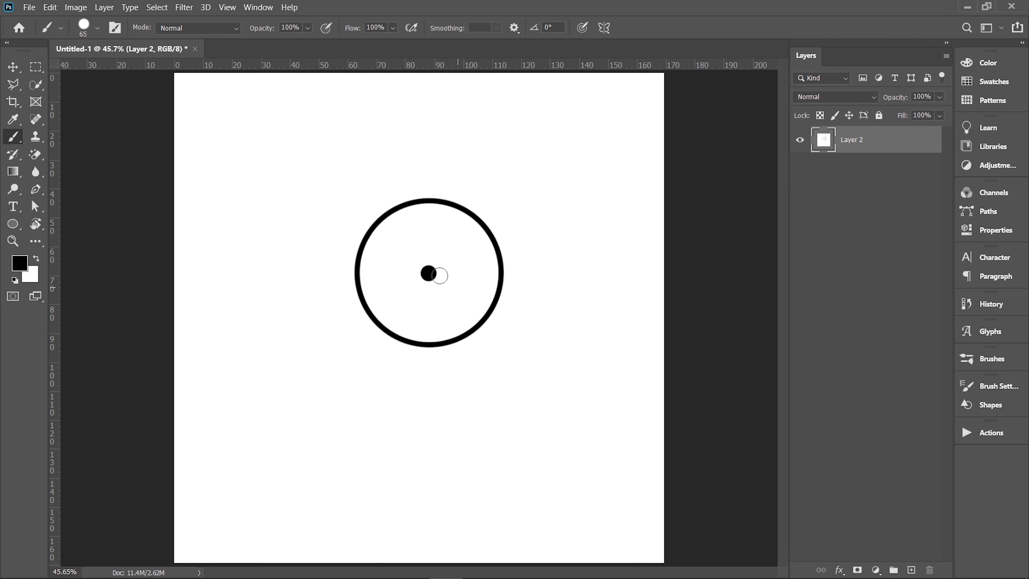
{"action": "scroll", "coordinate": [435, 273], "scroll_direction": "up", "scroll_amount": 6}
{"action": "mouse_move", "coordinate": [440, 259]}
{"action": "left_mouse_down"}
{"action": "mouse_move", "coordinate": [405, 263]}
{"action": "mouse_move", "coordinate": [491, 128]}
{"action": "left_mouse_up"}
{"action": "left_click_drag", "start_coordinate": [459, 235], "coordinate": [518, 239]}
{"action": "mouse_move", "coordinate": [435, 292]}
{"action": "left_mouse_down"}
{"action": "mouse_move", "coordinate": [528, 272]}
{"action": "mouse_move", "coordinate": [573, 322]}
{"action": "left_mouse_up"}
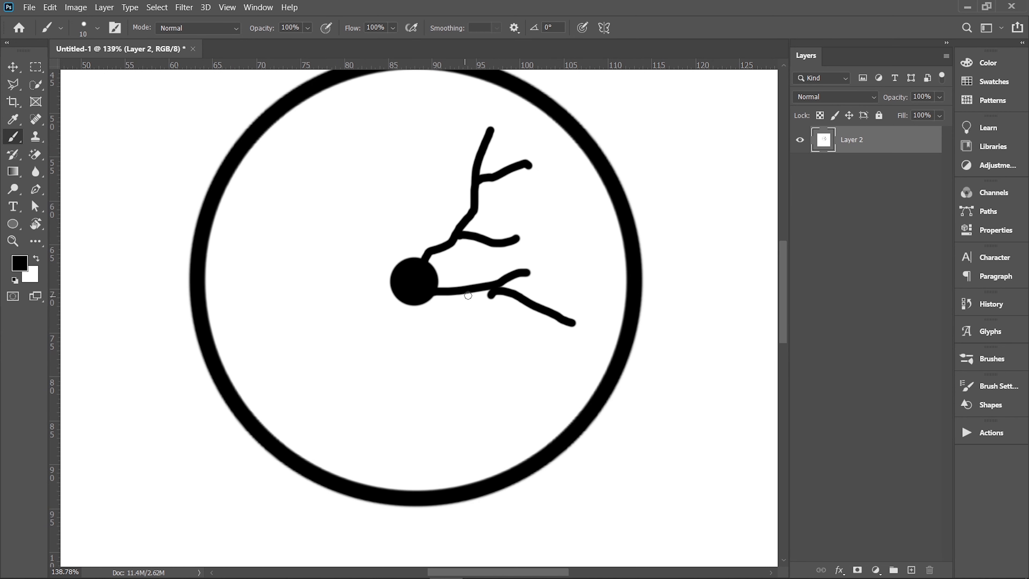
{"action": "left_click_drag", "start_coordinate": [470, 294], "coordinate": [556, 349]}
{"action": "left_click_drag", "start_coordinate": [538, 341], "coordinate": [505, 395]}
{"action": "left_click_drag", "start_coordinate": [444, 287], "coordinate": [445, 358]}
{"action": "mouse_move", "coordinate": [417, 302]}
{"action": "left_mouse_down"}
{"action": "mouse_move", "coordinate": [404, 371]}
{"action": "mouse_move", "coordinate": [343, 406]}
{"action": "left_mouse_up"}
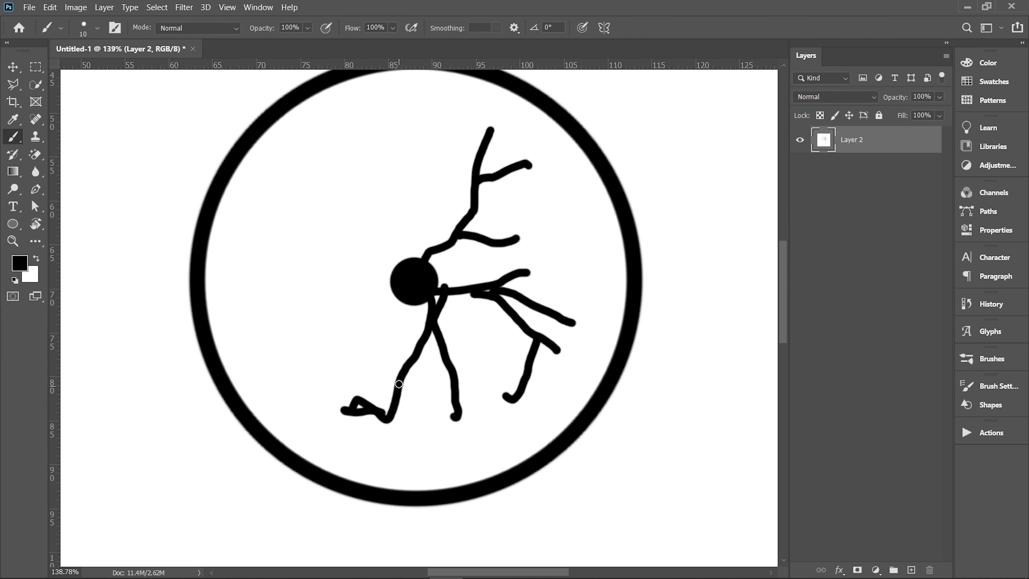
{"action": "key", "text": "ctrl+z"}
{"action": "key", "text": "ctrl+z"}
- Paint forked branches below, left of and above the center dot with the 10 px brush to complete the tree
{"action": "mouse_move", "coordinate": [413, 302]}
{"action": "left_mouse_down"}
{"action": "mouse_move", "coordinate": [436, 382]}
{"action": "mouse_move", "coordinate": [480, 421]}
{"action": "left_mouse_up"}
{"action": "mouse_move", "coordinate": [424, 337]}
{"action": "left_mouse_down"}
{"action": "mouse_move", "coordinate": [365, 394]}
{"action": "mouse_move", "coordinate": [357, 447]}
{"action": "left_mouse_up"}
{"action": "mouse_move", "coordinate": [390, 276]}
{"action": "left_mouse_down"}
{"action": "mouse_move", "coordinate": [333, 248]}
{"action": "mouse_move", "coordinate": [305, 207]}
{"action": "left_mouse_up"}
{"action": "mouse_move", "coordinate": [366, 261]}
{"action": "left_mouse_down"}
{"action": "mouse_move", "coordinate": [344, 157]}
{"action": "mouse_move", "coordinate": [399, 123]}
{"action": "left_mouse_up"}
{"action": "left_click_drag", "start_coordinate": [411, 260], "coordinate": [378, 169]}
{"action": "left_click_drag", "start_coordinate": [407, 259], "coordinate": [417, 153]}
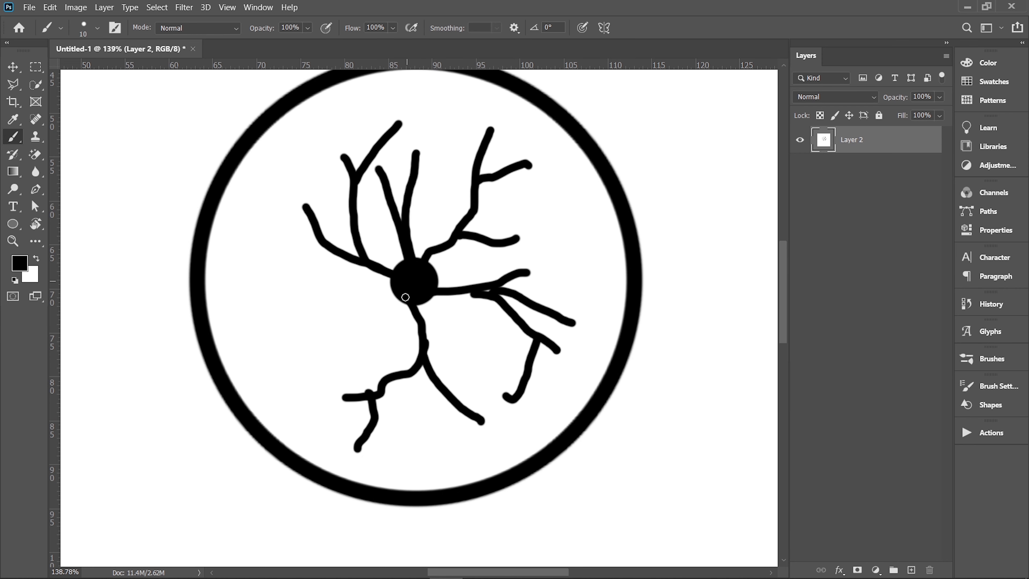
{"action": "left_click_drag", "start_coordinate": [391, 280], "coordinate": [261, 303]}
{"action": "left_click_drag", "start_coordinate": [397, 286], "coordinate": [281, 343]}
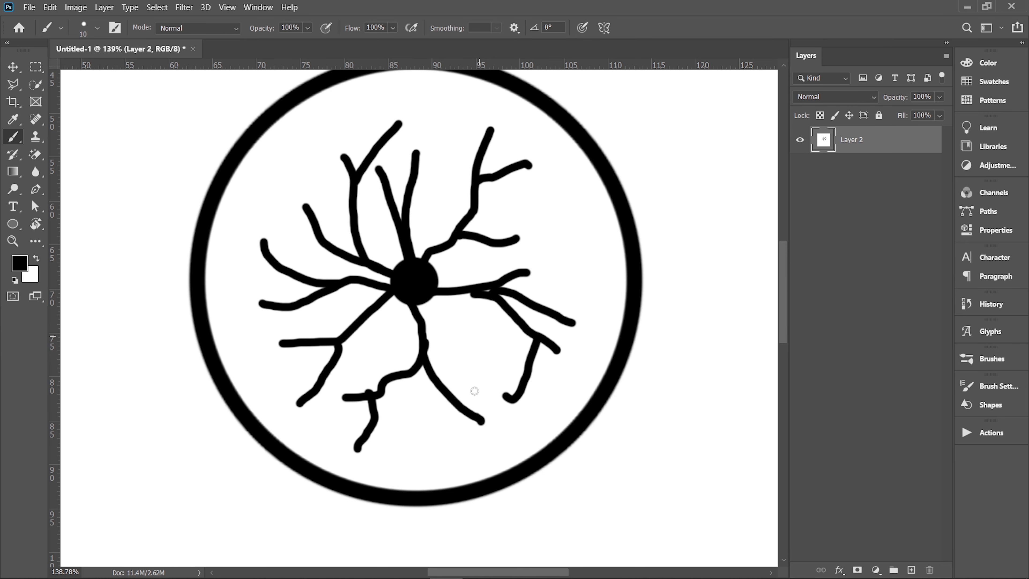
- Enlarge the brush to about 191 px and choose the fourth brush in the SG Grain Shader Brushes set
{"action": "mouse_move", "coordinate": [413, 332]}
{"action": "left_mouse_down"}
{"action": "mouse_move", "coordinate": [482, 332]}
{"action": "mouse_move", "coordinate": [464, 332]}
{"action": "left_mouse_up"}
{"action": "right_click", "coordinate": [397, 224]}
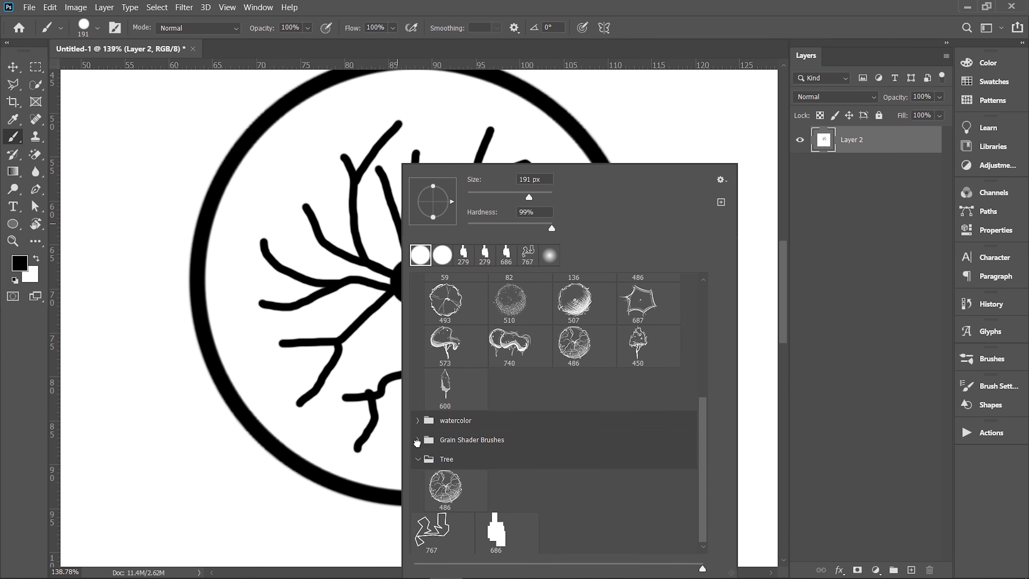
{"action": "left_click", "coordinate": [420, 439]}
{"action": "left_click", "coordinate": [662, 490]}
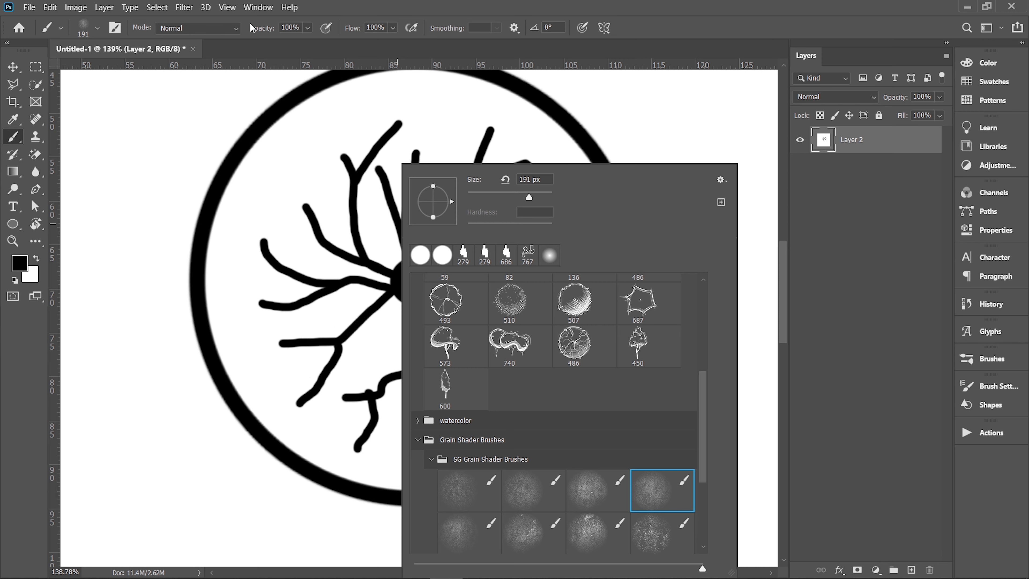
{"action": "left_click", "coordinate": [347, 4]}
- Select the white area inside the ring with the Magic Wand tool
{"action": "left_click", "coordinate": [38, 86]}
{"action": "right_click", "coordinate": [41, 85]}
{"action": "left_click", "coordinate": [96, 108]}
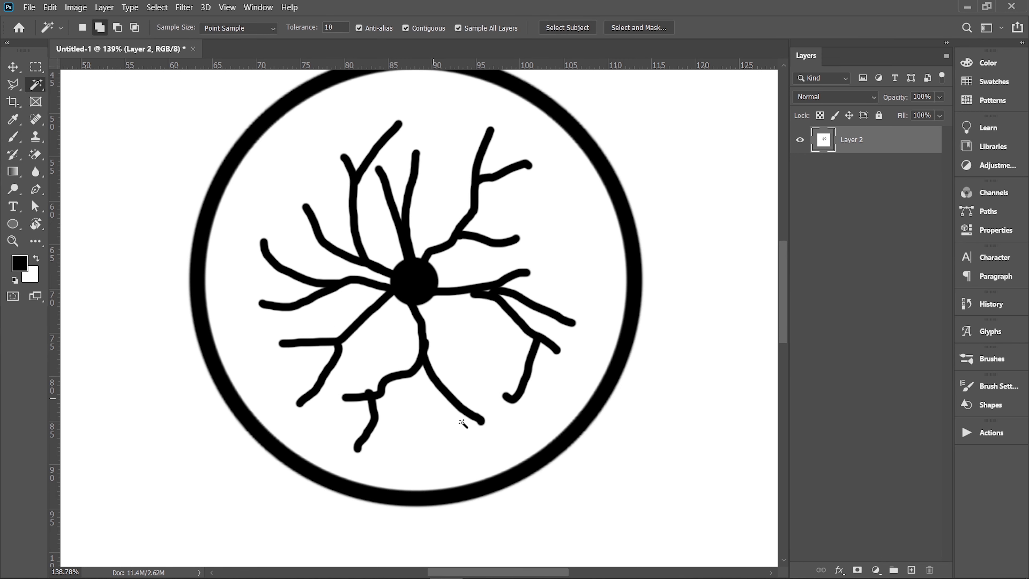
{"action": "left_click", "coordinate": [413, 465]}
- Shade the selected ring interior with the grain shader brush at reduced opacity, building up gray on the lower and right sides
{"action": "key", "text": "b"}
{"action": "scroll", "coordinate": [513, 324], "scroll_direction": "down", "scroll_amount": 3}
{"action": "left_click_drag", "start_coordinate": [424, 338], "coordinate": [473, 324]}
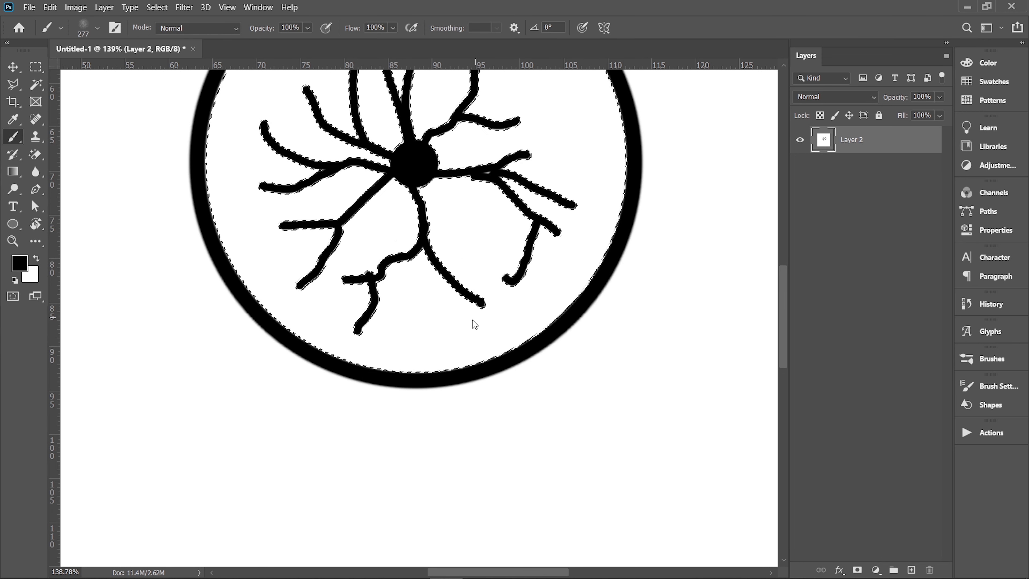
{"action": "mouse_move", "coordinate": [299, 313]}
{"action": "left_mouse_down"}
{"action": "mouse_move", "coordinate": [307, 321]}
{"action": "mouse_move", "coordinate": [649, 260]}
{"action": "left_mouse_up"}
{"action": "key", "text": "ctrl+z"}
{"action": "left_click_drag", "start_coordinate": [268, 29], "coordinate": [243, 32]}
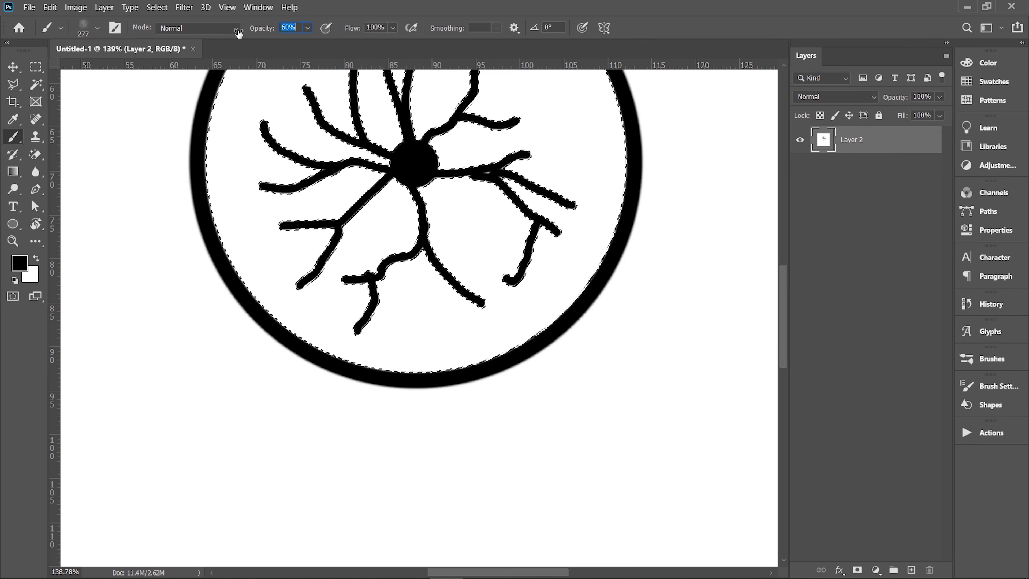
{"action": "scroll", "coordinate": [294, 324], "scroll_direction": "down", "scroll_amount": 3}
{"action": "left_click_drag", "start_coordinate": [316, 338], "coordinate": [351, 337]}
{"action": "mouse_move", "coordinate": [260, 324]}
{"action": "left_mouse_down"}
{"action": "mouse_move", "coordinate": [348, 375]}
{"action": "mouse_move", "coordinate": [551, 202]}
{"action": "mouse_move", "coordinate": [544, 230]}
{"action": "left_mouse_up"}
- Darken the lower-right inner rim of the tree with the grain brush at 100% opacity and about 184 px
{"action": "left_click_drag", "start_coordinate": [262, 31], "coordinate": [298, 34]}
{"action": "mouse_move", "coordinate": [366, 414]}
{"action": "left_mouse_down"}
{"action": "mouse_move", "coordinate": [397, 320]}
{"action": "mouse_move", "coordinate": [611, 216]}
{"action": "left_mouse_up"}
{"action": "key", "text": "ctrl+z"}
{"action": "key", "text": "bracketleft"}
{"action": "key", "text": "bracketleft"}
{"action": "key", "text": "bracketleft"}
{"action": "key", "text": "bracketleft"}
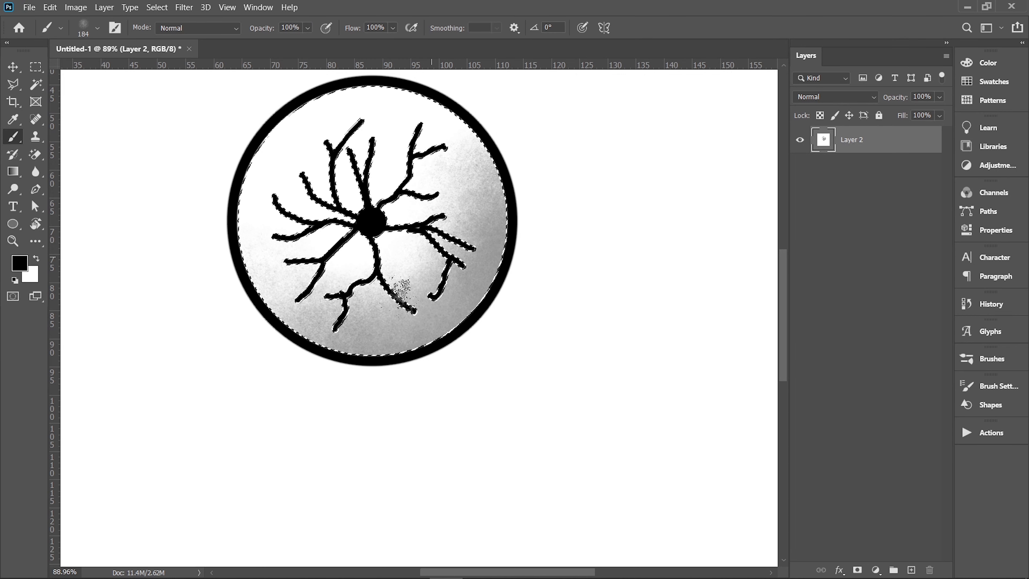
{"action": "left_click_drag", "start_coordinate": [511, 263], "coordinate": [379, 365]}
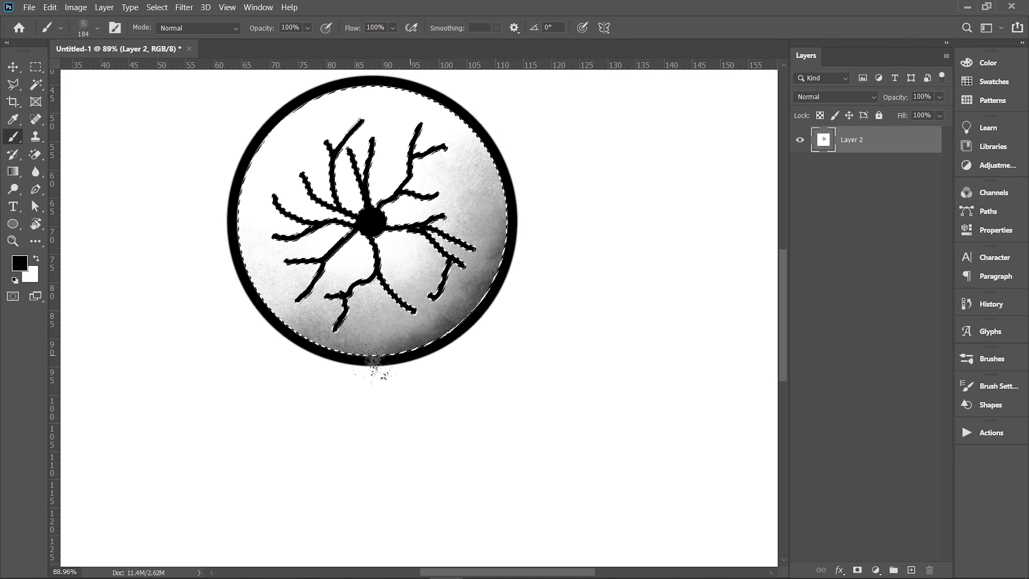
{"action": "left_click_drag", "start_coordinate": [312, 235], "coordinate": [360, 229]}
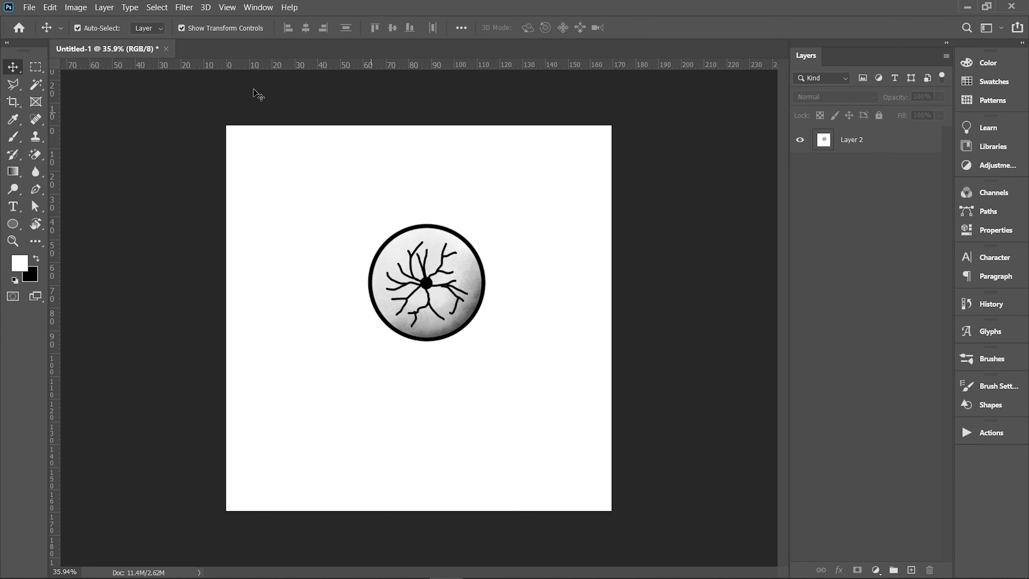
- Define the drawn tree symbol as a brush preset named "My Tree"
{"action": "left_click", "coordinate": [48, 8]}
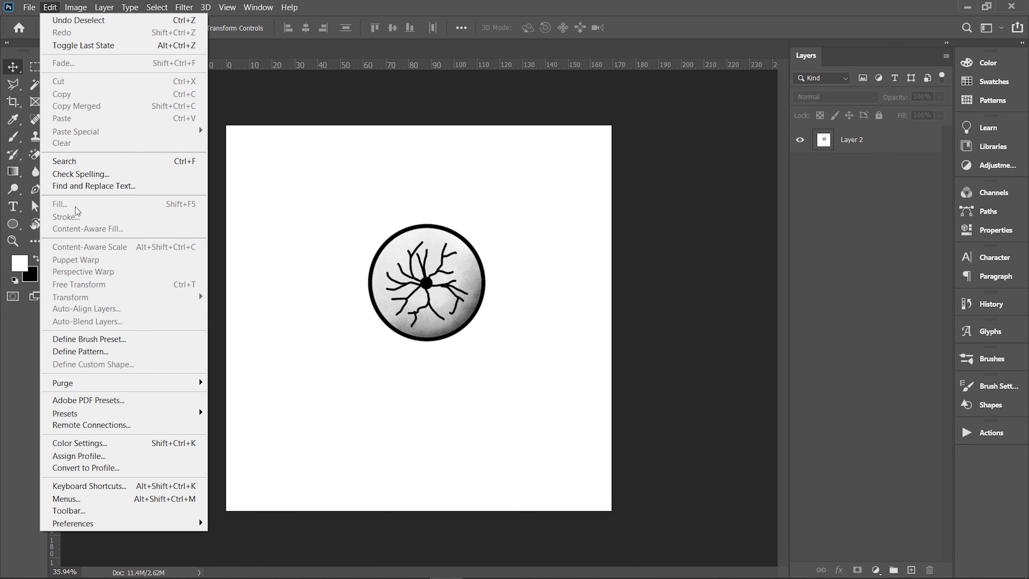
{"action": "left_click", "coordinate": [104, 339]}
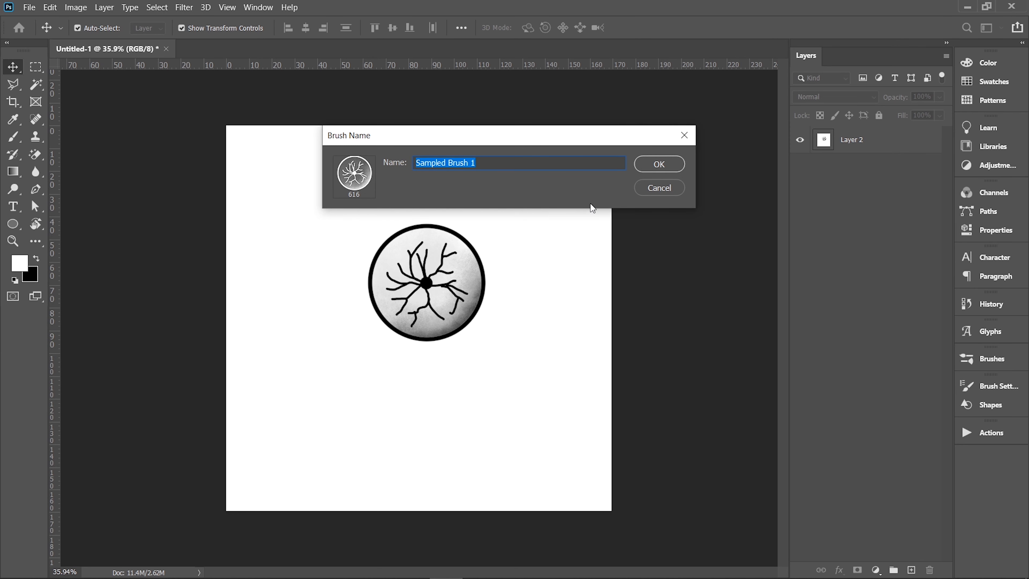
{"action": "type", "text": "My Tree"}
{"action": "left_click", "coordinate": [650, 162]}
- Add a white-filled layer above Layer 2, hide Layer 2 and stamp the tree brush once in black at 616 px
{"action": "key", "text": "b"}
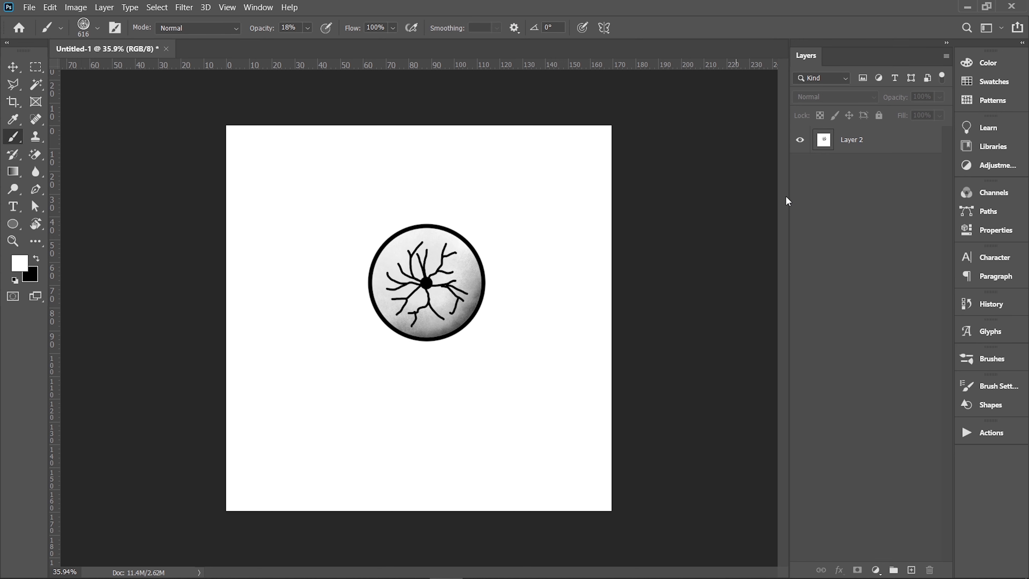
{"action": "left_click", "coordinate": [862, 142]}
{"action": "left_click", "coordinate": [911, 569]}
{"action": "left_click", "coordinate": [320, 290]}
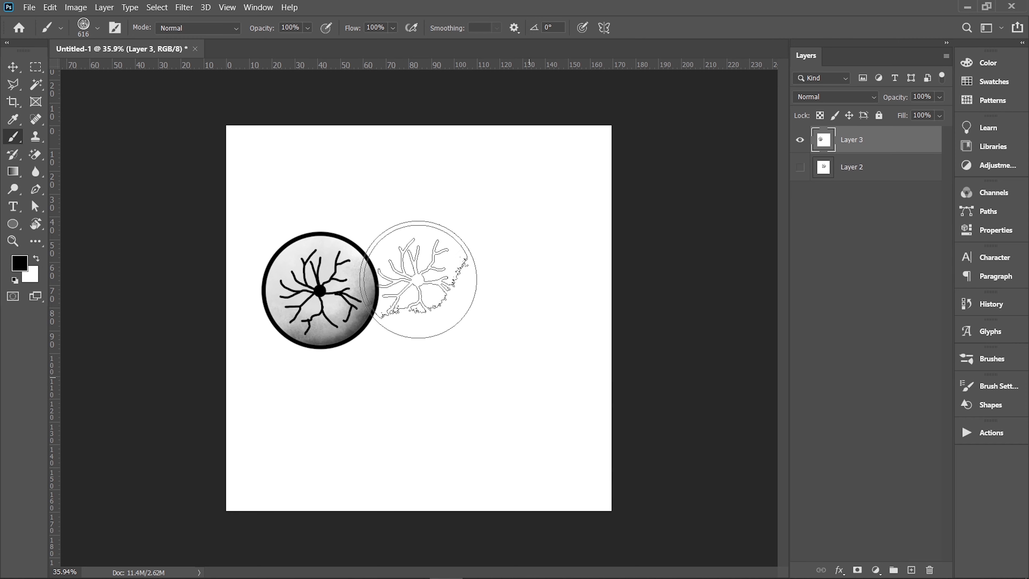
- Set the foreground color to green and stamp the tree brush once near the middle of the canvas
{"action": "left_click", "coordinate": [21, 264]}
{"action": "left_click", "coordinate": [590, 328]}
{"action": "left_click", "coordinate": [545, 322]}
{"action": "left_click", "coordinate": [549, 303]}
{"action": "left_click", "coordinate": [708, 210]}
{"action": "left_click", "coordinate": [457, 251]}
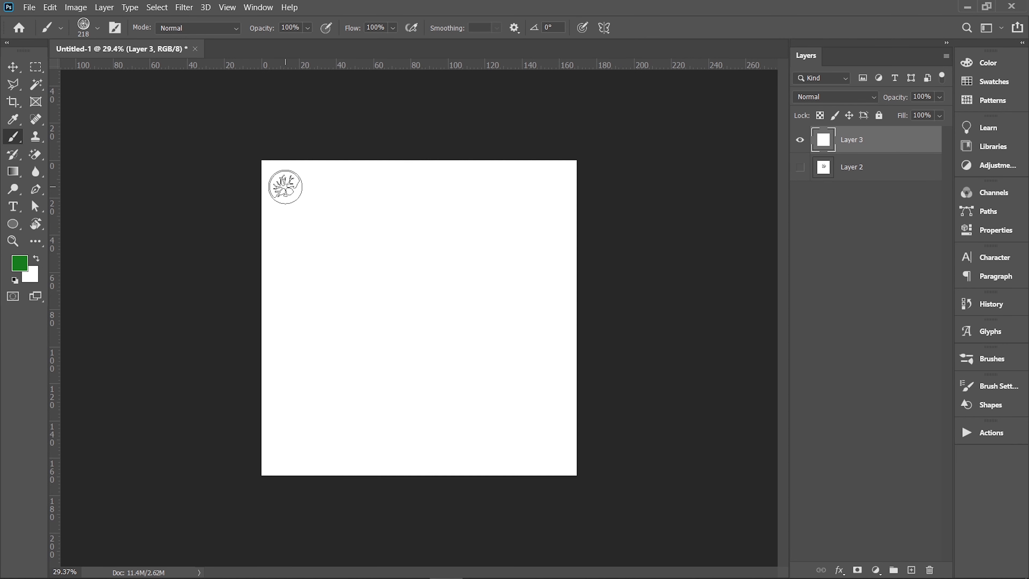
{"action": "left_click_drag", "start_coordinate": [287, 184], "coordinate": [403, 174]}
{"action": "left_click_drag", "start_coordinate": [494, 164], "coordinate": [545, 200]}
{"action": "key", "text": "ctrl+z"}
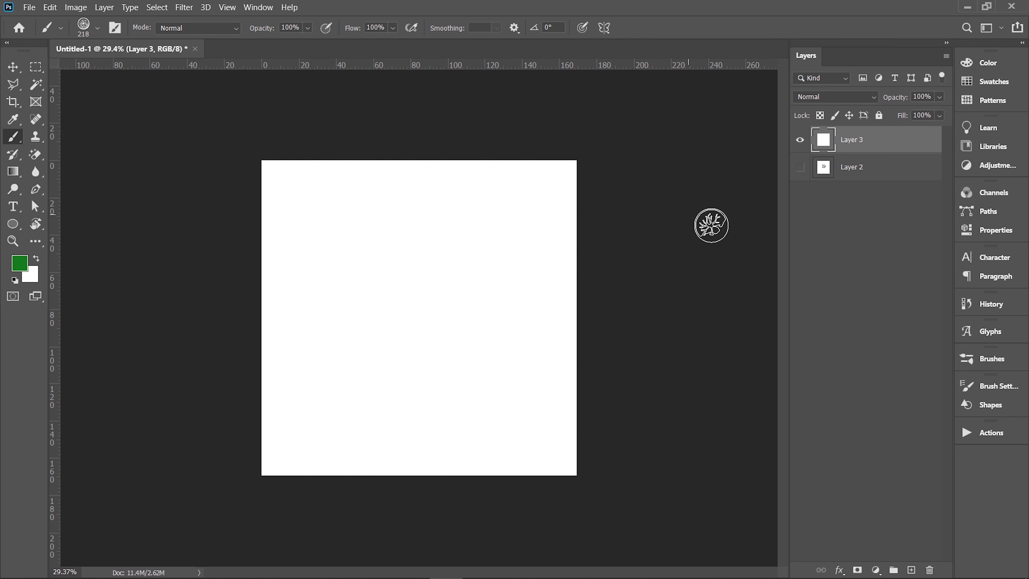
- Set the tree brush's spacing to 91% and paint a row of green trees across the upper part of the canvas
{"action": "left_click", "coordinate": [994, 381]}
{"action": "left_click_drag", "start_coordinate": [752, 222], "coordinate": [617, 132]}
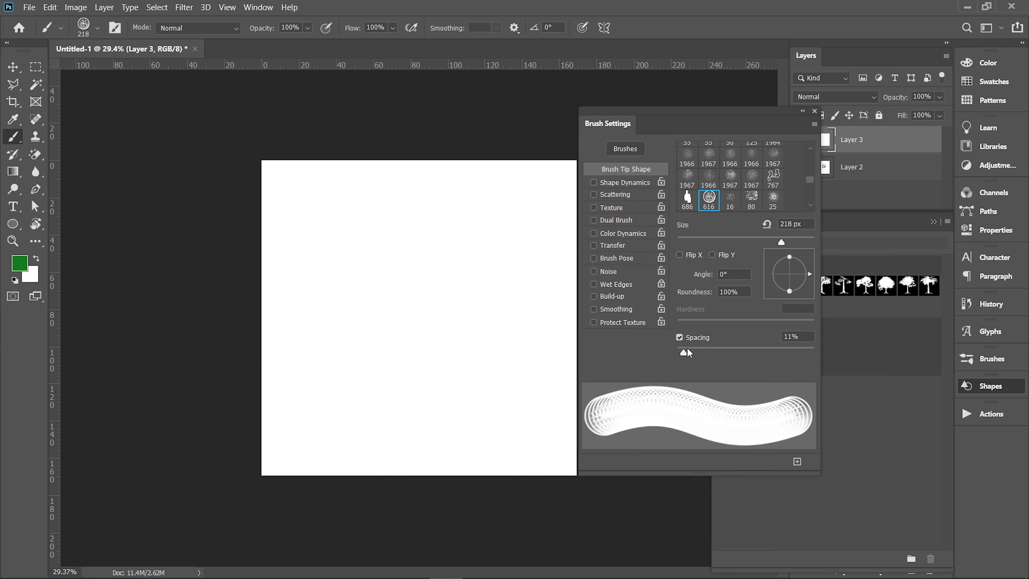
{"action": "left_click_drag", "start_coordinate": [686, 347], "coordinate": [743, 347]}
{"action": "left_click_drag", "start_coordinate": [742, 350], "coordinate": [740, 350]}
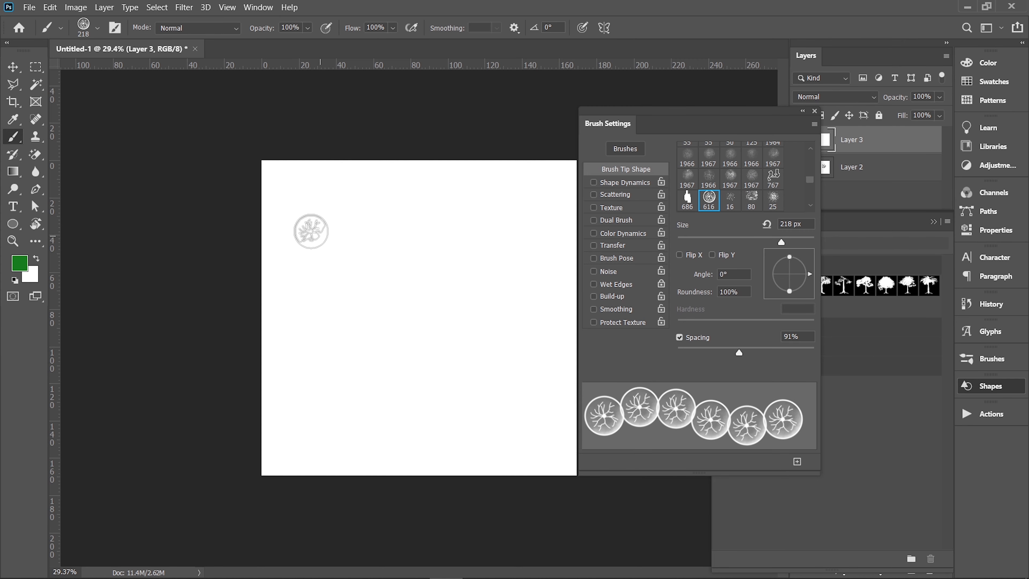
{"action": "mouse_move", "coordinate": [289, 200]}
{"action": "left_mouse_down"}
{"action": "mouse_move", "coordinate": [439, 207]}
{"action": "mouse_move", "coordinate": [579, 192]}
{"action": "left_mouse_up"}
- Paint a straight row of trees beneath the first row by joining a starting stamp to an end point
{"action": "left_click", "coordinate": [283, 255]}
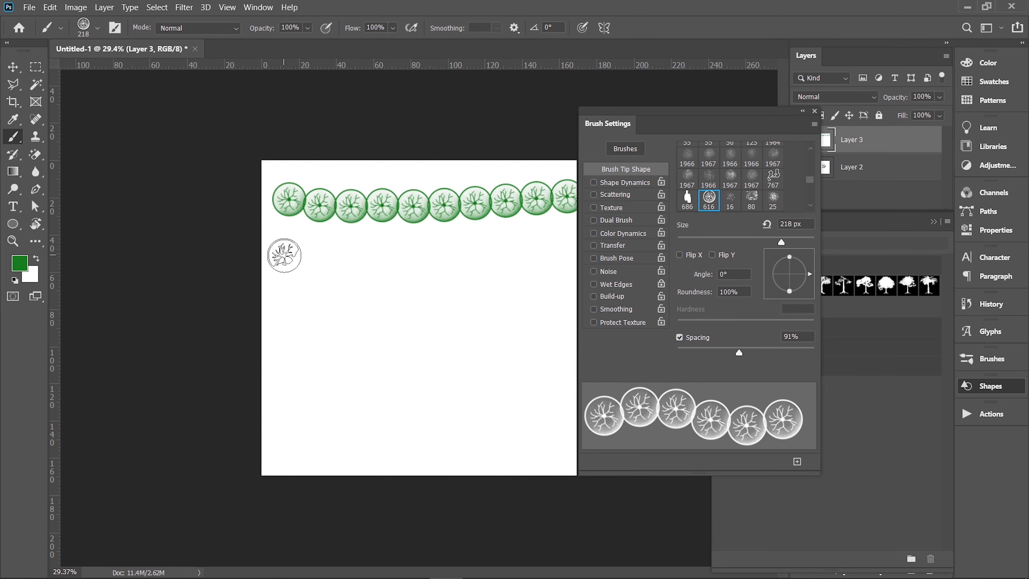
{"action": "key", "text": "Caps_Lock"}
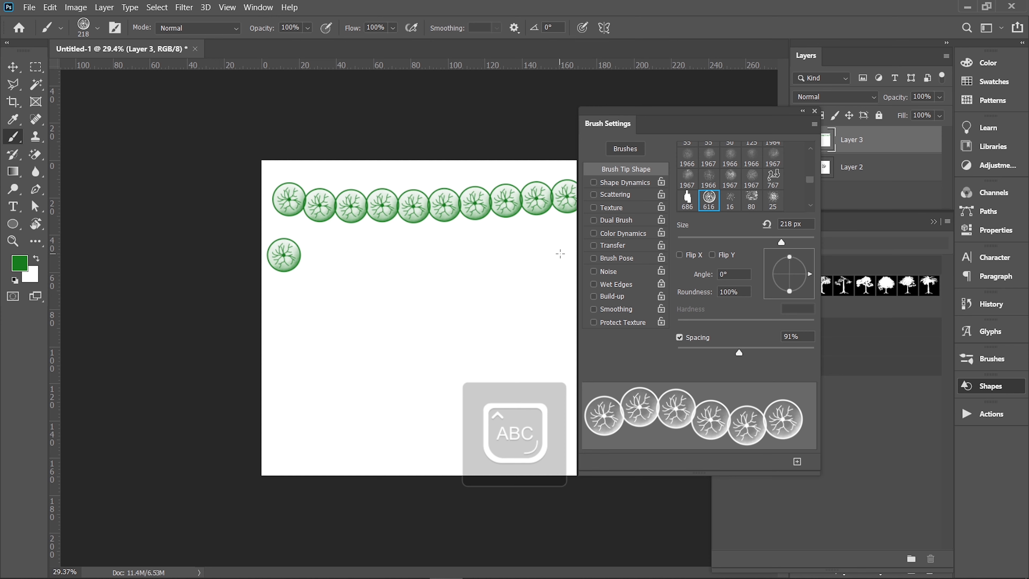
{"action": "key", "text": "Caps_Lock"}
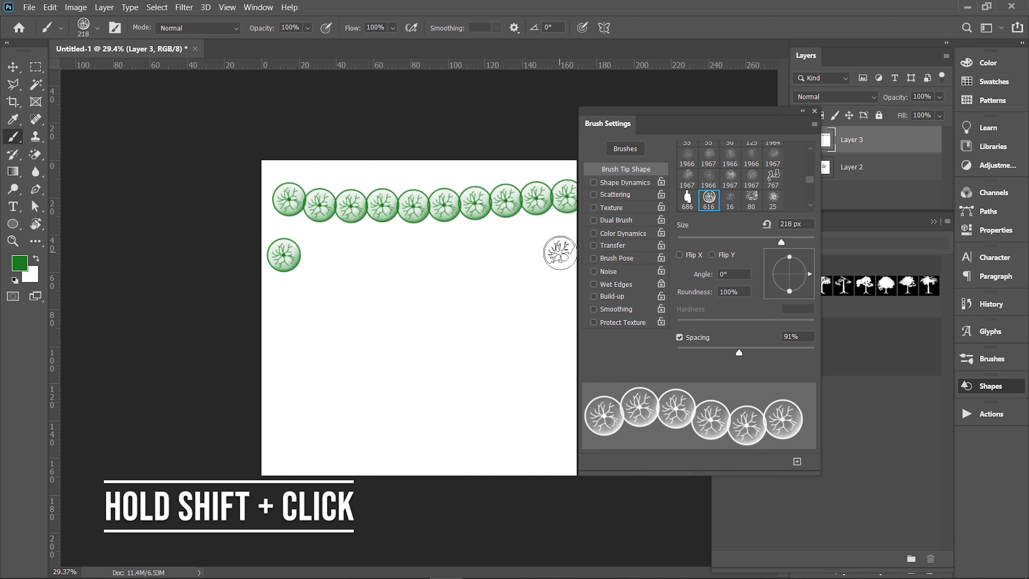
{"action": "left_click", "coordinate": [559, 253], "text": "shift"}
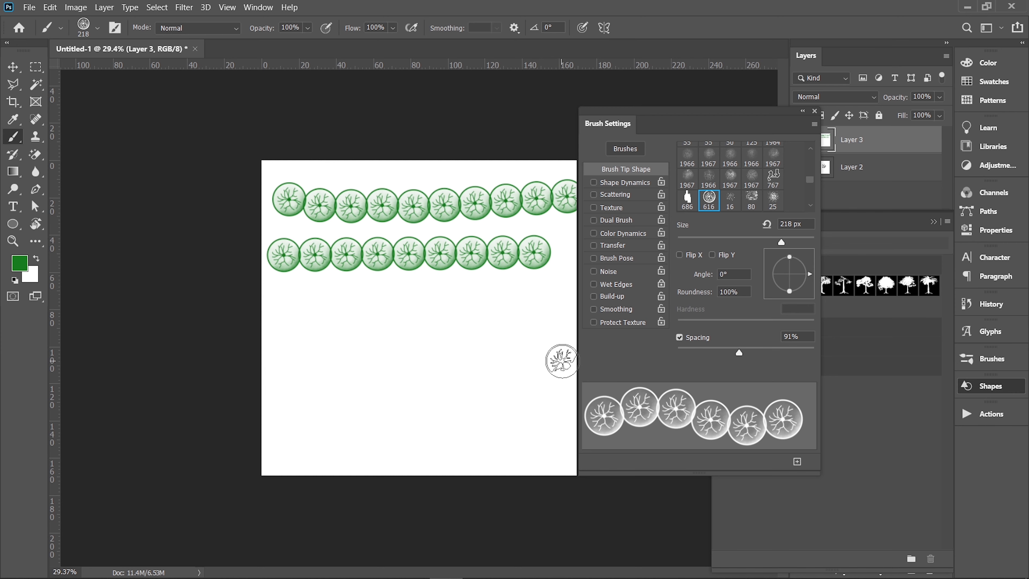
- Continue the trees in connected straight segments down the right side, back across the lower canvas and up the left side
{"action": "left_click", "coordinate": [561, 361], "text": "shift"}
{"action": "left_click", "coordinate": [424, 381], "text": "shift"}
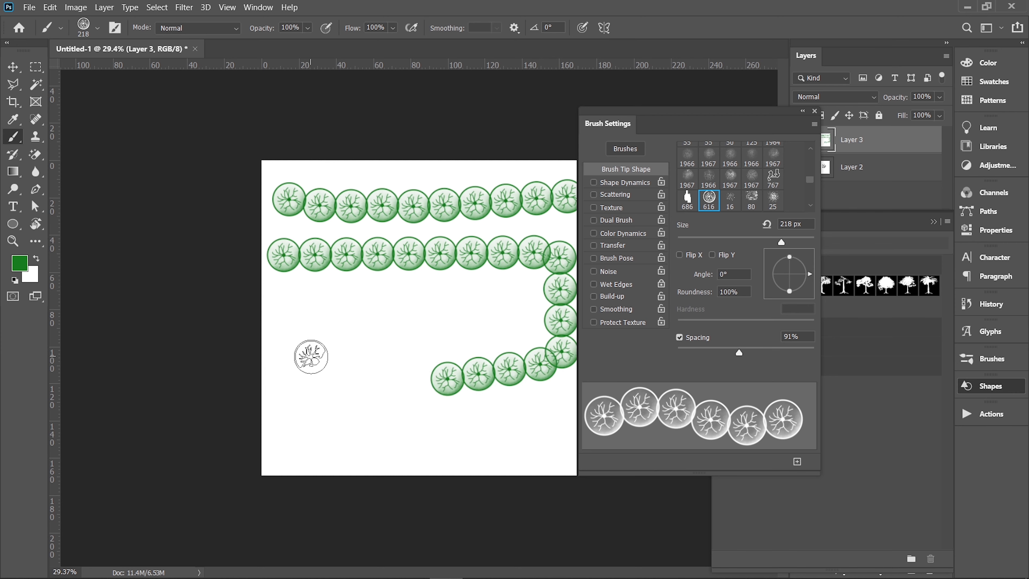
{"action": "left_click", "coordinate": [310, 357], "text": "shift"}
{"action": "left_click", "coordinate": [277, 285], "text": "shift"}
{"action": "left_click", "coordinate": [444, 277]}
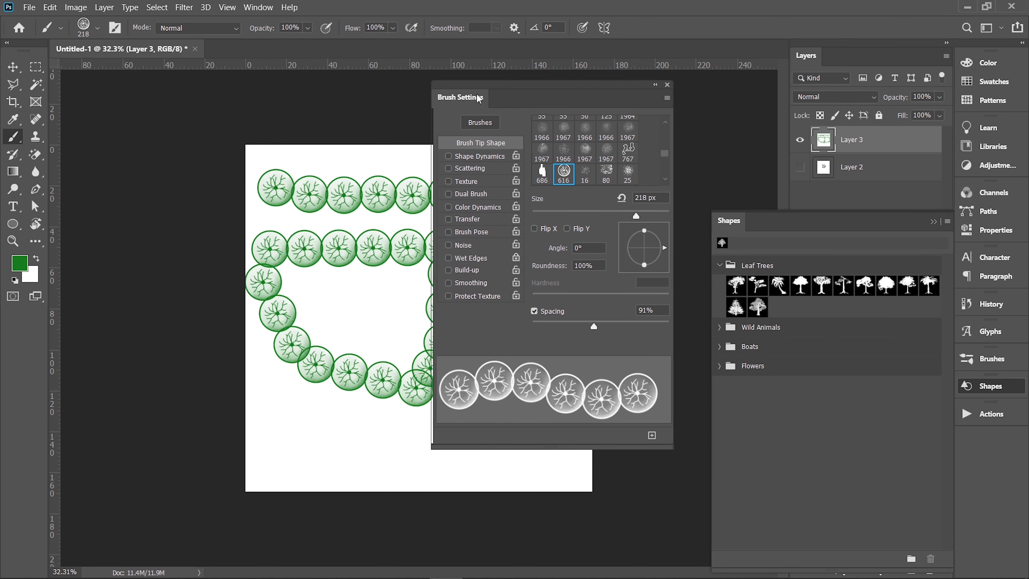
- Enable Shape Dynamics with 56% size jitter, enlarge the brush to 321 px and paint a tree row along the canvas bottom
{"action": "left_click_drag", "start_coordinate": [486, 106], "coordinate": [480, 101]}
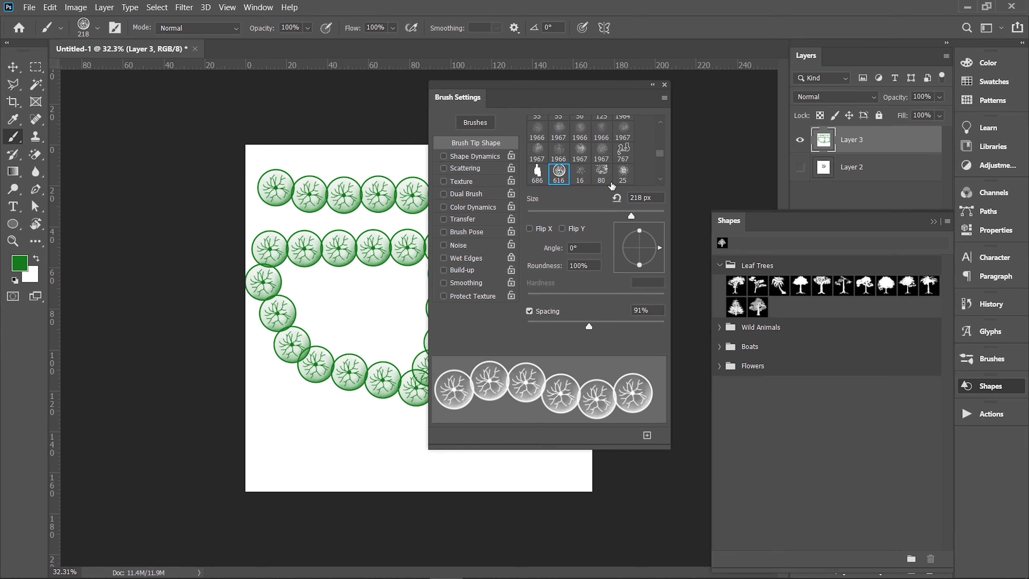
{"action": "left_click", "coordinate": [474, 156]}
{"action": "mouse_move", "coordinate": [527, 136]}
{"action": "left_mouse_down"}
{"action": "mouse_move", "coordinate": [648, 128]}
{"action": "mouse_move", "coordinate": [584, 143]}
{"action": "mouse_move", "coordinate": [607, 142]}
{"action": "mouse_move", "coordinate": [601, 149]}
{"action": "left_mouse_up"}
{"action": "right_click", "coordinate": [279, 425], "text": "alt"}
{"action": "mouse_move", "coordinate": [278, 445]}
{"action": "left_mouse_down"}
{"action": "mouse_move", "coordinate": [429, 464]}
{"action": "mouse_move", "coordinate": [549, 461]}
{"action": "left_mouse_up"}
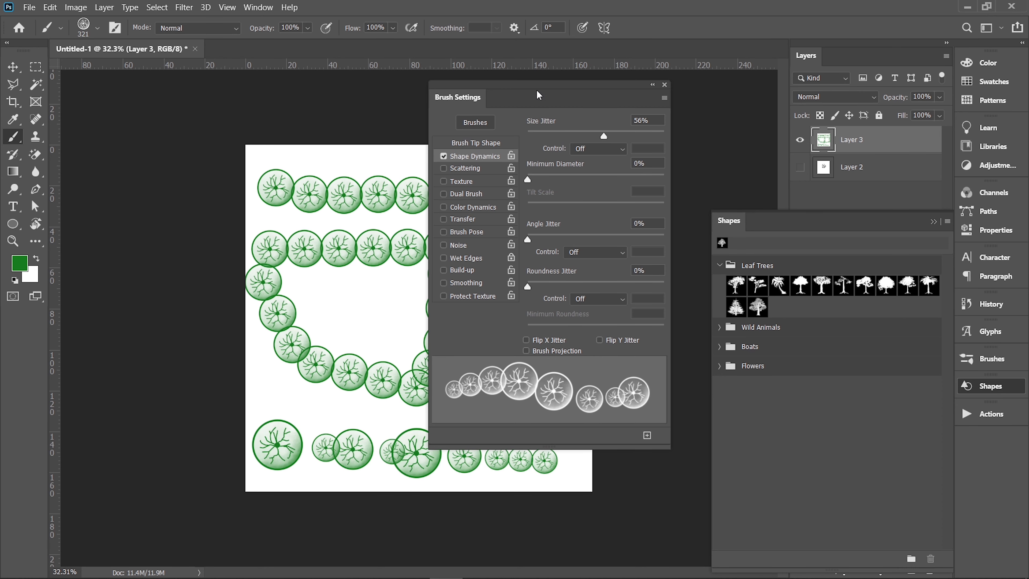
- Extend the canvas with the Crop tool beyond its right and bottom edges to roughly double its width and height
{"action": "mouse_move", "coordinate": [538, 95]}
{"action": "left_mouse_down"}
{"action": "mouse_move", "coordinate": [731, 93]}
{"action": "mouse_move", "coordinate": [781, 140]}
{"action": "left_mouse_up"}
{"action": "key", "text": "ctrl+minus"}
{"action": "key", "text": "ctrl+minus"}
{"action": "key", "text": "ctrl+minus"}
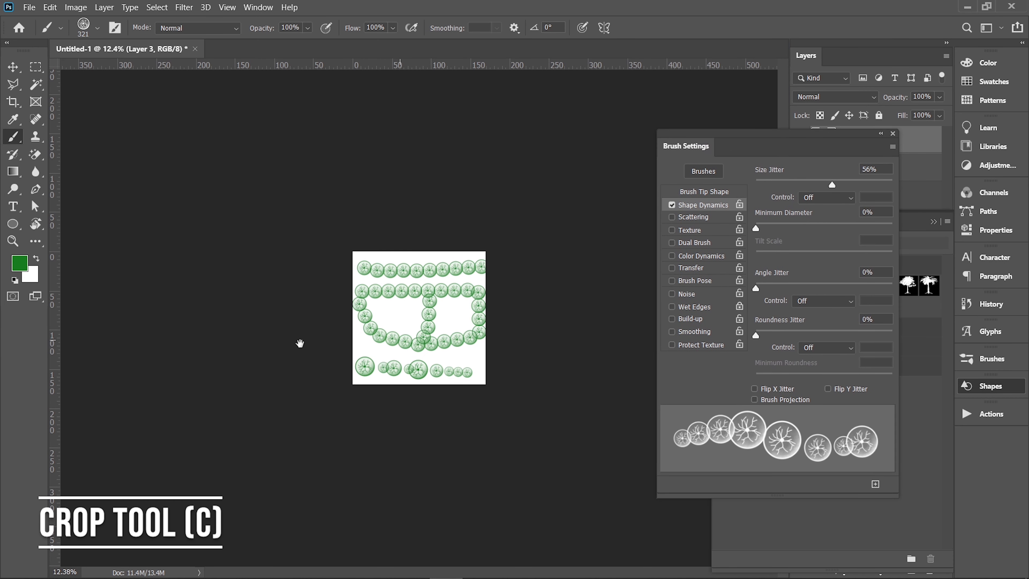
{"action": "key", "text": "c"}
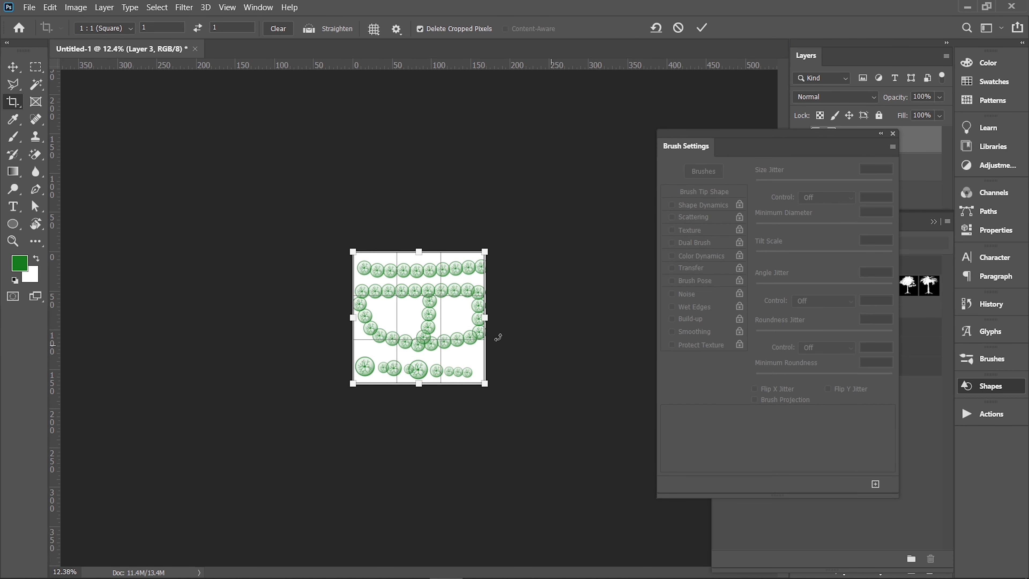
{"action": "left_click_drag", "start_coordinate": [498, 325], "coordinate": [636, 323]}
{"action": "left_click_drag", "start_coordinate": [528, 383], "coordinate": [520, 526]}
{"action": "key", "text": "Return"}
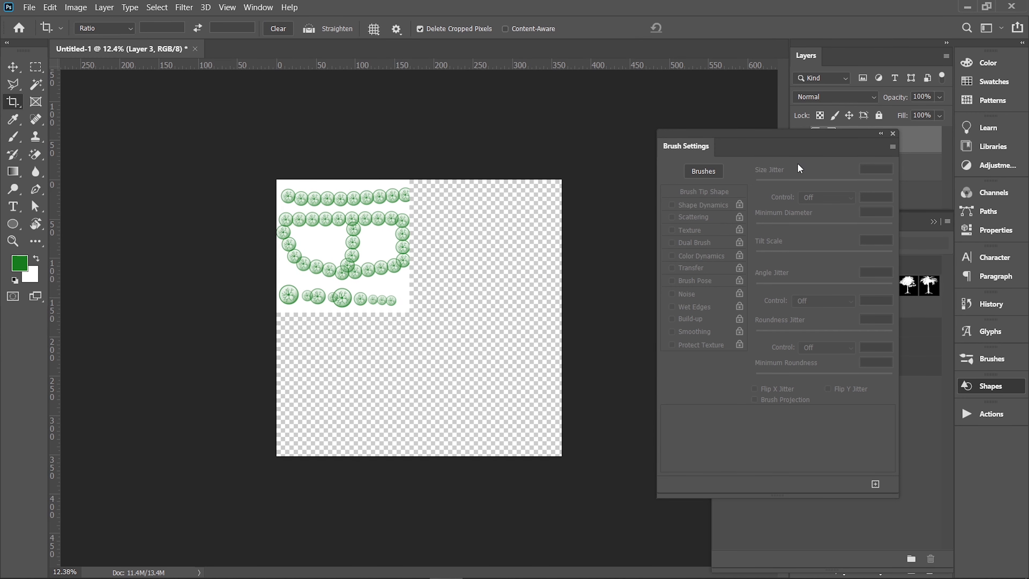
- Fill Layer 2 with the white background color across the enlarged canvas and lock the layer
{"action": "left_click_drag", "start_coordinate": [847, 153], "coordinate": [749, 176]}
{"action": "left_click", "coordinate": [862, 177]}
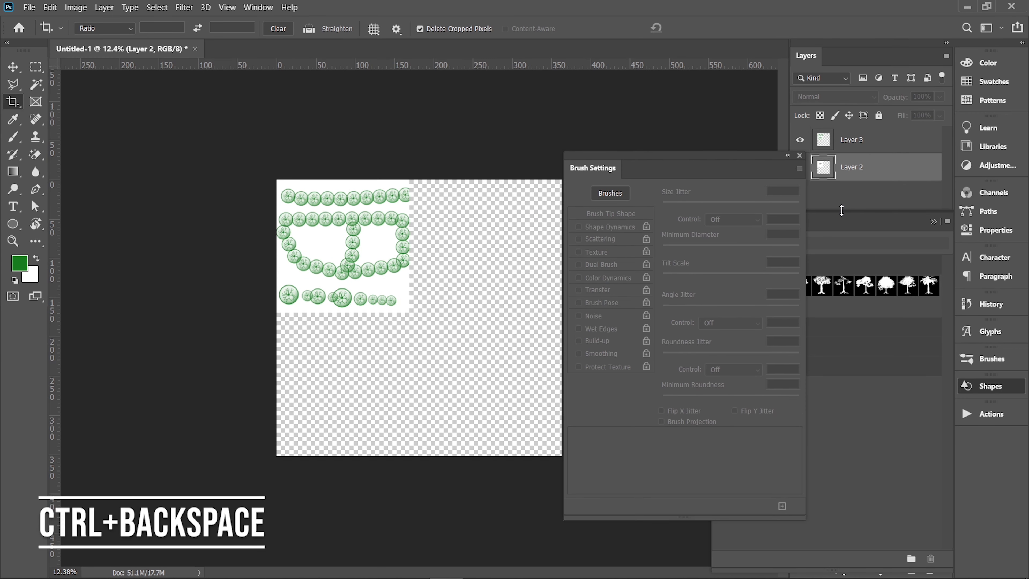
{"action": "key", "text": "ctrl+BackSpace"}
{"action": "key", "text": "ctrl+BackSpace"}
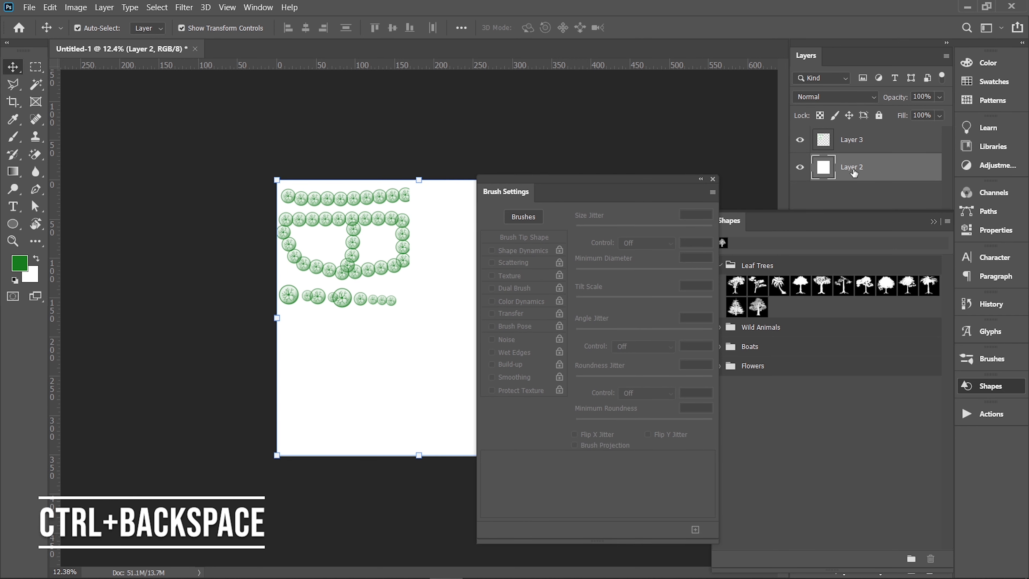
{"action": "left_click", "coordinate": [878, 115]}
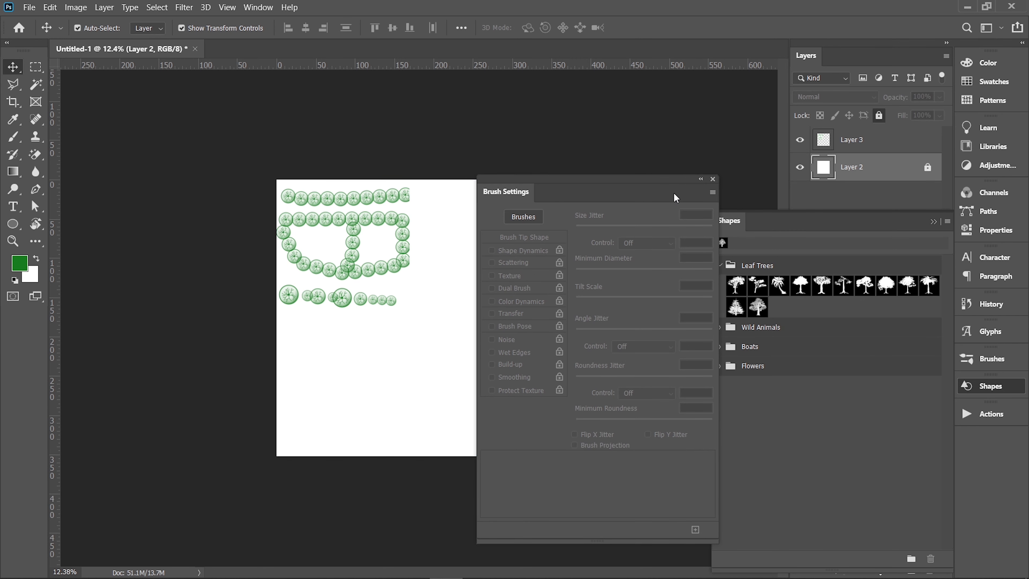
{"action": "left_click_drag", "start_coordinate": [672, 190], "coordinate": [804, 144]}
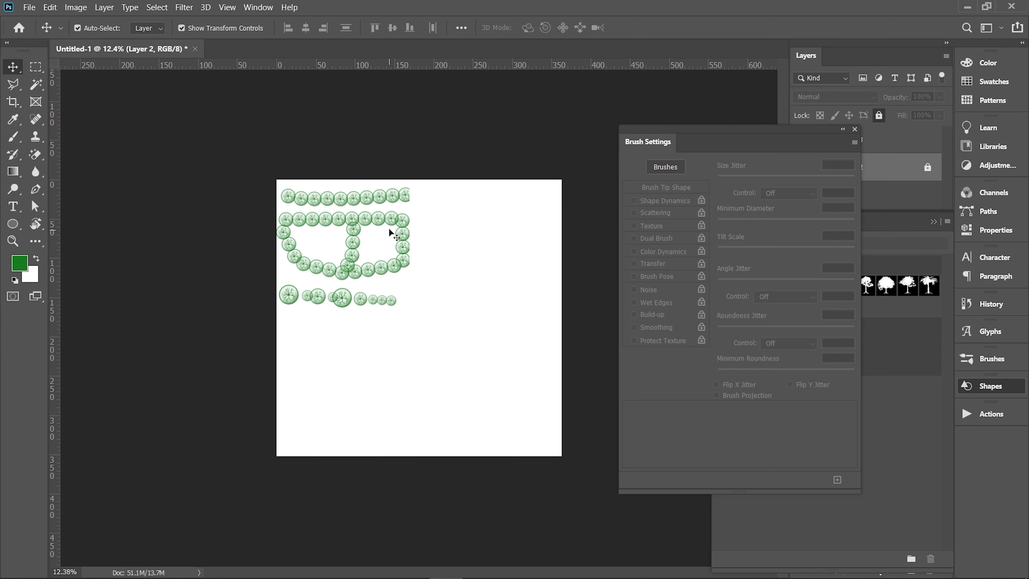
{"action": "left_click", "coordinate": [397, 222]}
{"action": "left_click", "coordinate": [438, 250]}
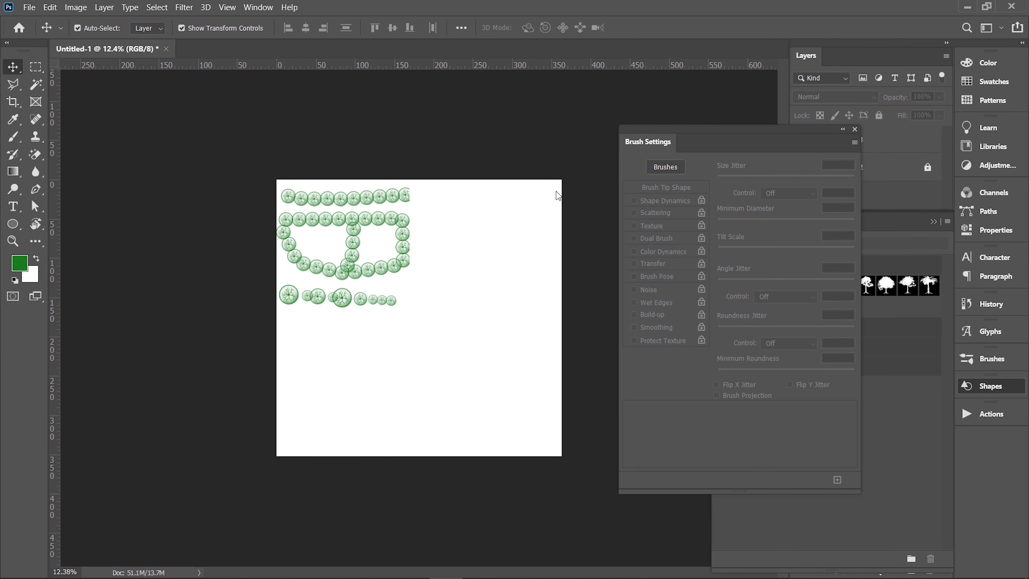
{"action": "scroll", "coordinate": [485, 230], "scroll_direction": "up", "scroll_amount": 3}
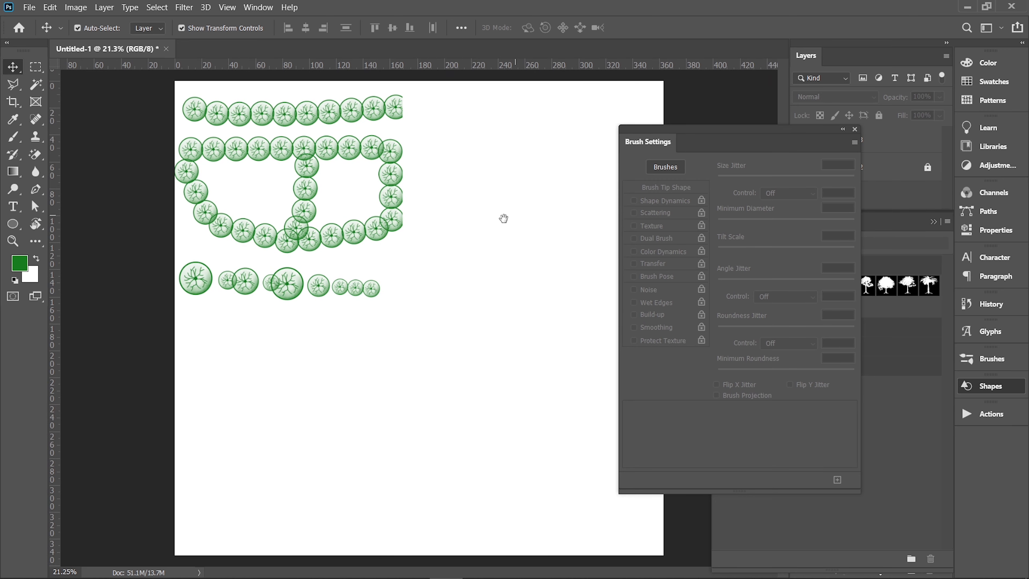
{"action": "scroll", "coordinate": [273, 198], "scroll_direction": "up", "scroll_amount": 5}
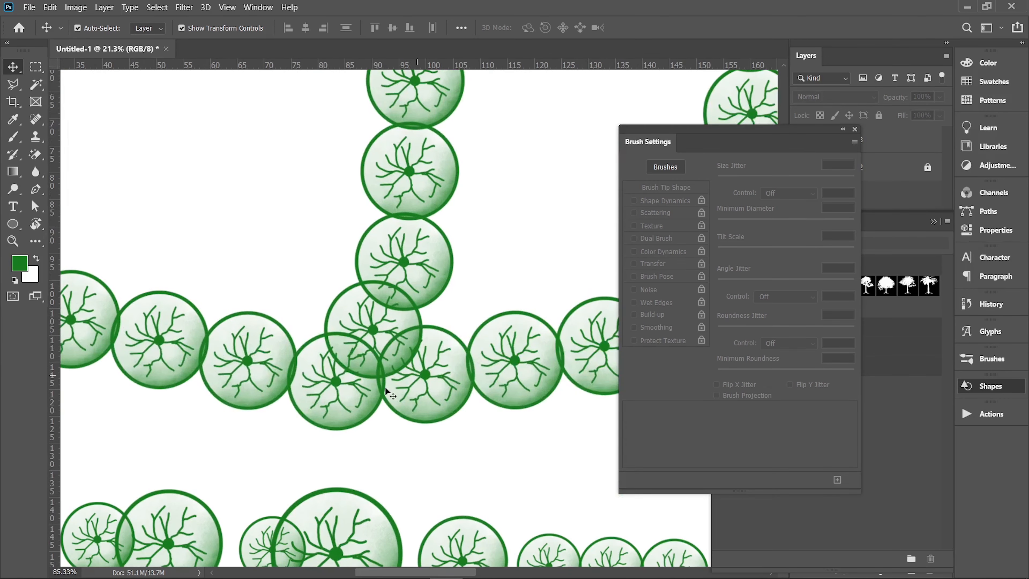
{"action": "scroll", "coordinate": [194, 370], "scroll_direction": "down", "scroll_amount": 5}
{"action": "left_click_drag", "start_coordinate": [431, 370], "coordinate": [296, 354]}
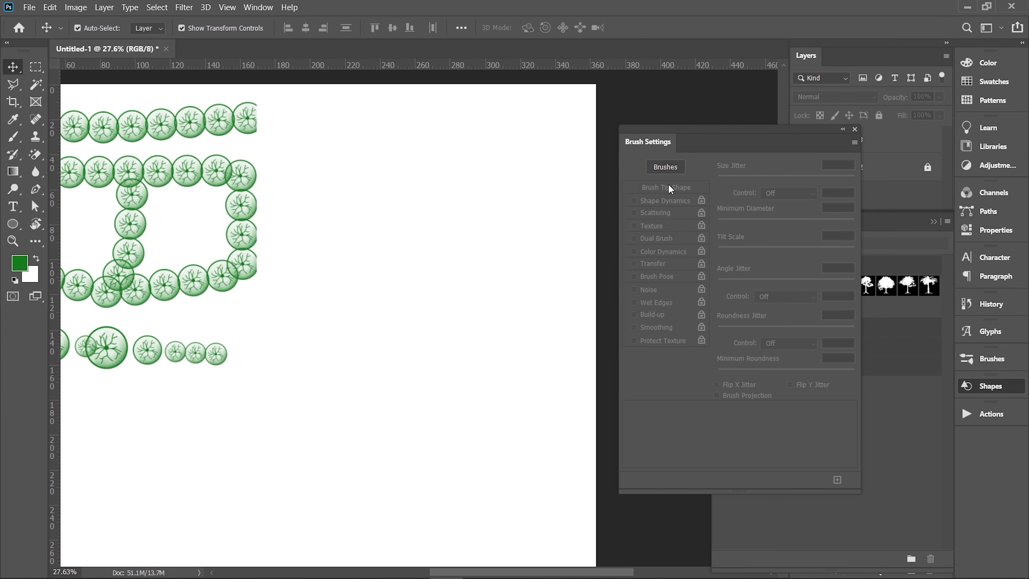
- Try different minimum diameter, angle jitter and roundness jitter amounts in the tree brush's Shape Dynamics
{"action": "key", "text": "b"}
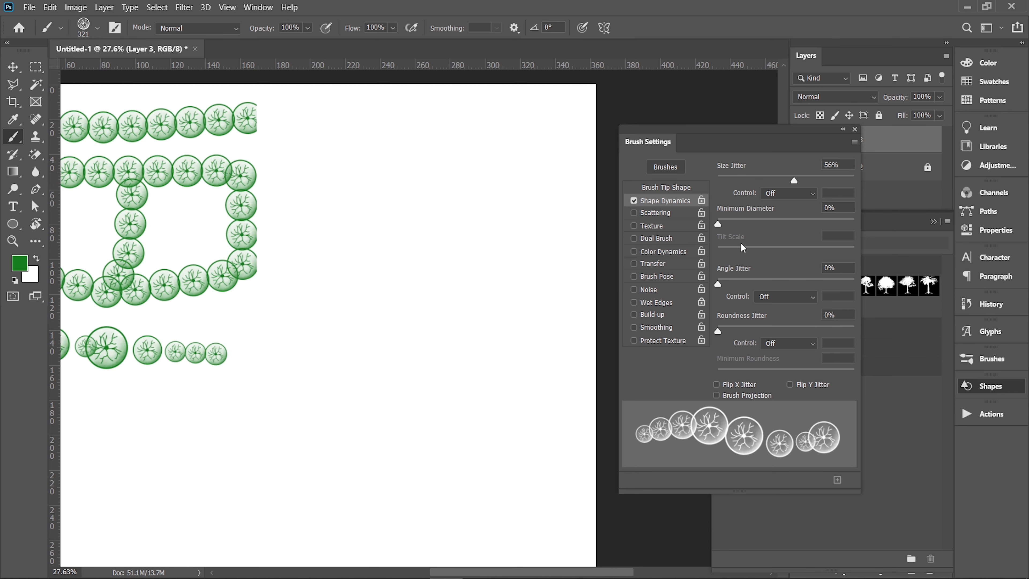
{"action": "mouse_move", "coordinate": [717, 225]}
{"action": "left_mouse_down"}
{"action": "mouse_move", "coordinate": [817, 226]}
{"action": "mouse_move", "coordinate": [714, 240]}
{"action": "left_mouse_up"}
{"action": "mouse_move", "coordinate": [716, 284]}
{"action": "left_mouse_down"}
{"action": "mouse_move", "coordinate": [774, 266]}
{"action": "mouse_move", "coordinate": [658, 277]}
{"action": "left_mouse_up"}
{"action": "mouse_move", "coordinate": [718, 331]}
{"action": "left_mouse_down"}
{"action": "mouse_move", "coordinate": [737, 332]}
{"action": "mouse_move", "coordinate": [455, 340]}
{"action": "left_mouse_up"}
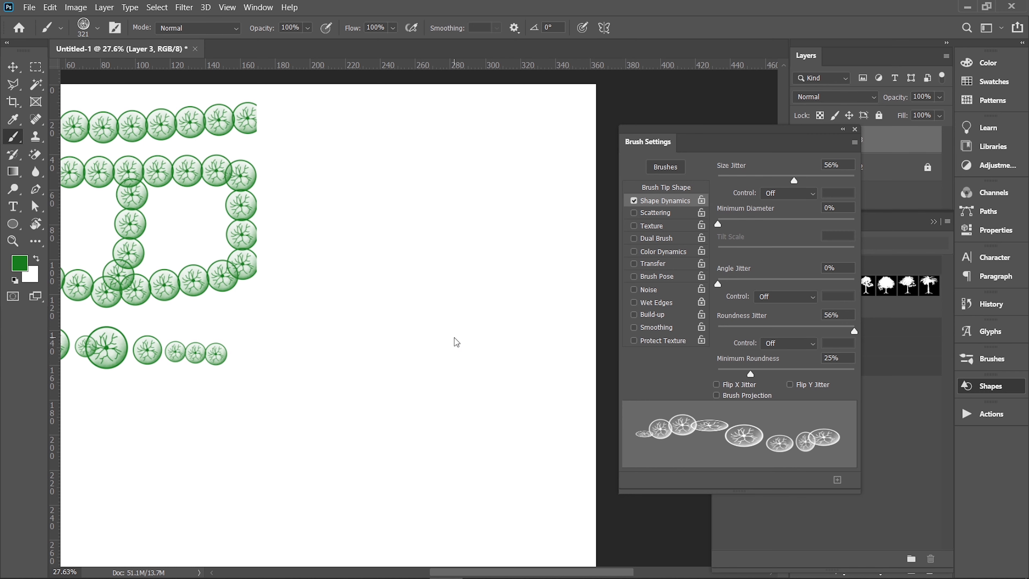
- Enable Scattering with 29% scatter for the tree brush and turn off Shape Dynamics
{"action": "left_click", "coordinate": [658, 213]}
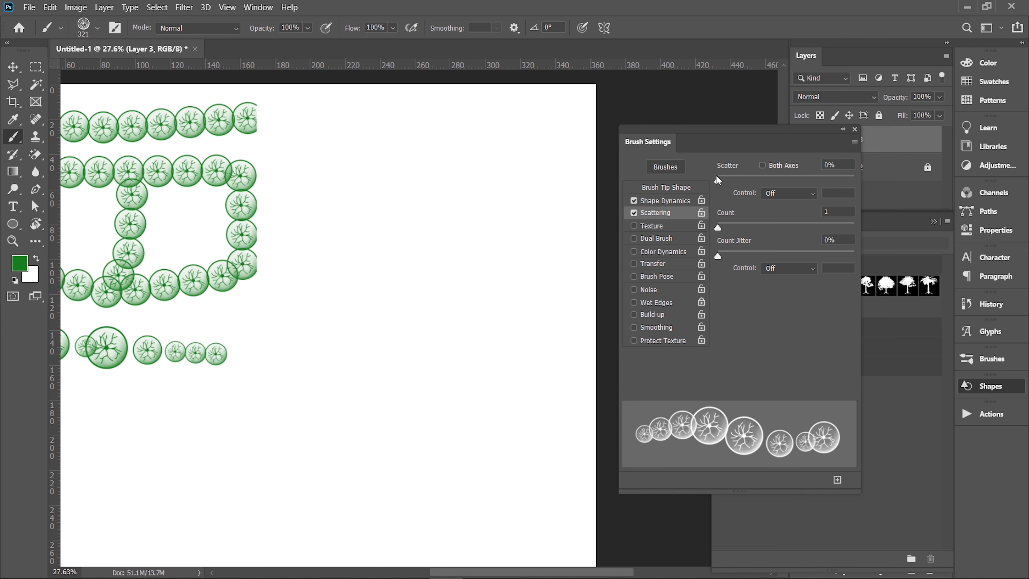
{"action": "left_click_drag", "start_coordinate": [720, 181], "coordinate": [723, 181]}
{"action": "left_click", "coordinate": [634, 200]}
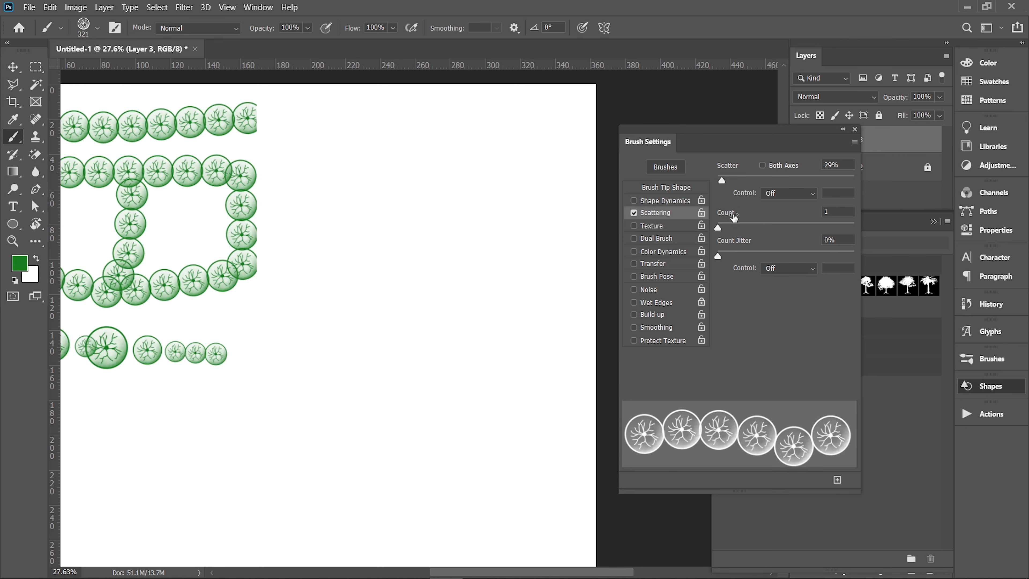
{"action": "left_click_drag", "start_coordinate": [716, 229], "coordinate": [696, 236]}
- Enable Color Dynamics and paint two tree rows on the blank area right of the existing trees, the second with 57% hue jitter
{"action": "left_click", "coordinate": [652, 226]}
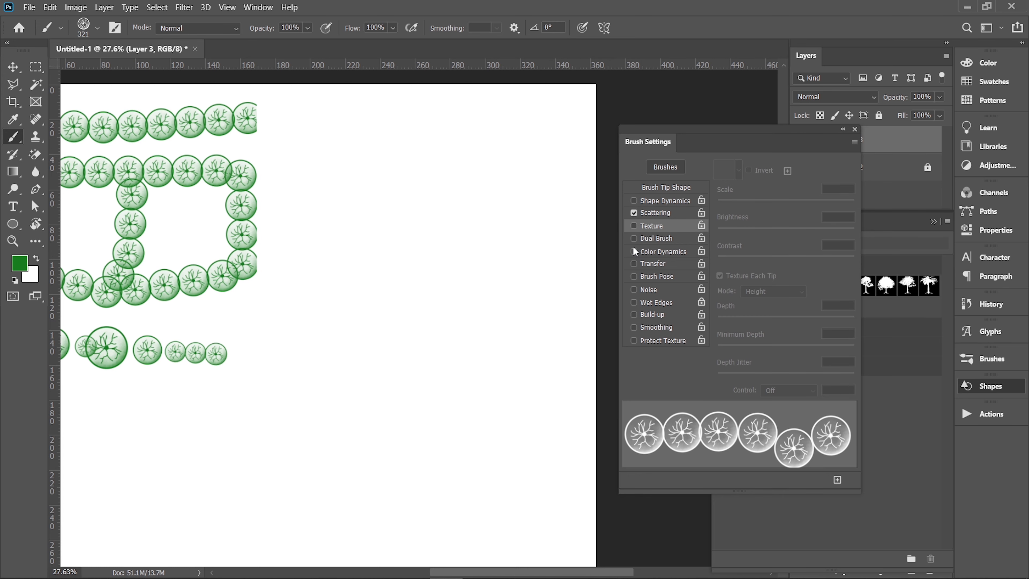
{"action": "left_click", "coordinate": [634, 251]}
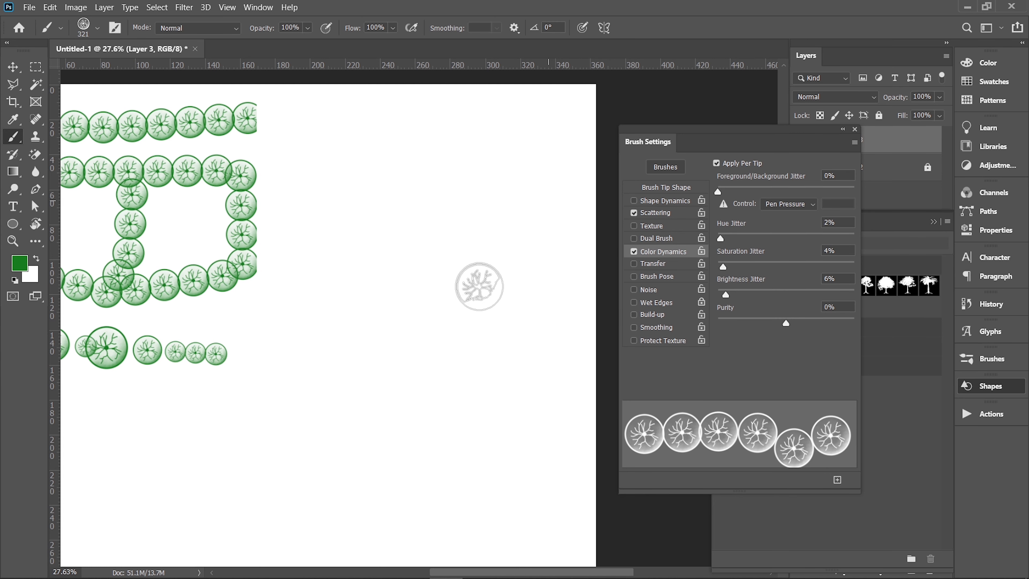
{"action": "left_click_drag", "start_coordinate": [549, 192], "coordinate": [355, 381]}
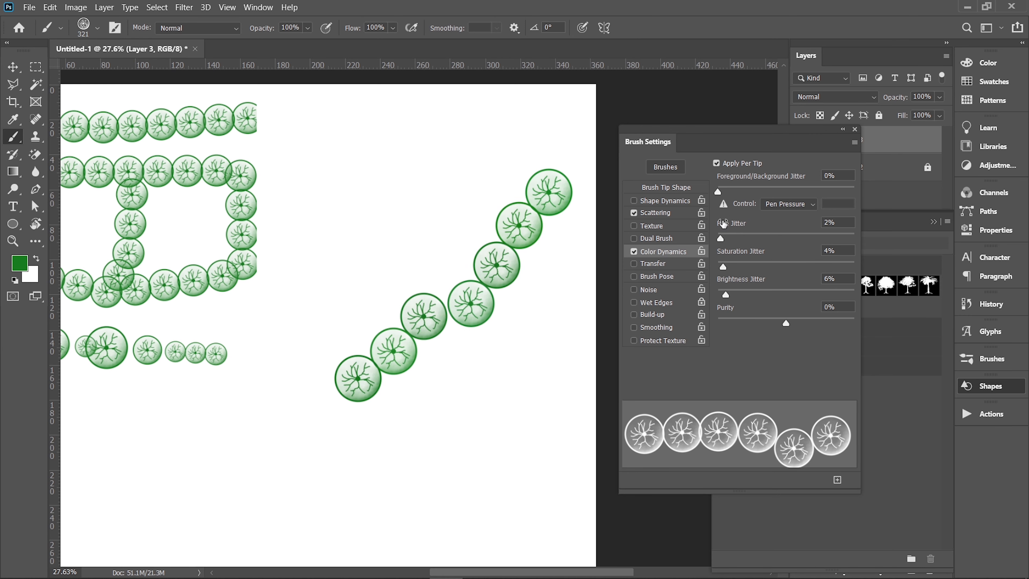
{"action": "left_click_drag", "start_coordinate": [721, 238], "coordinate": [795, 238]}
{"action": "mouse_move", "coordinate": [504, 137]}
{"action": "left_mouse_down"}
{"action": "mouse_move", "coordinate": [291, 361]}
{"action": "mouse_move", "coordinate": [543, 356]}
{"action": "left_mouse_up"}
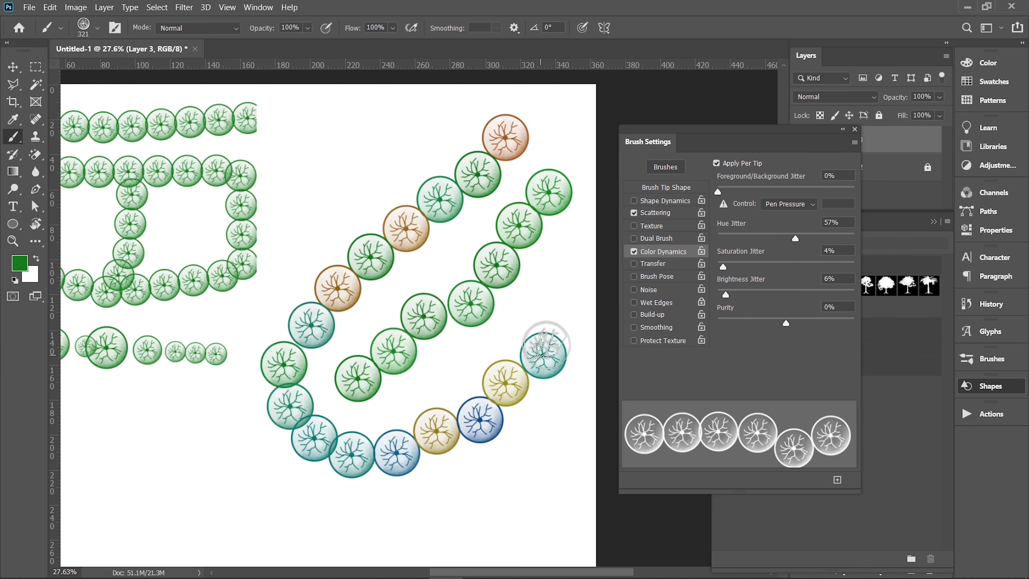
- Raise the hue jitter to 100% and the brightness jitter to 36%, painting further multicolored tree rows across the canvas
{"action": "left_click_drag", "start_coordinate": [841, 242], "coordinate": [854, 239]}
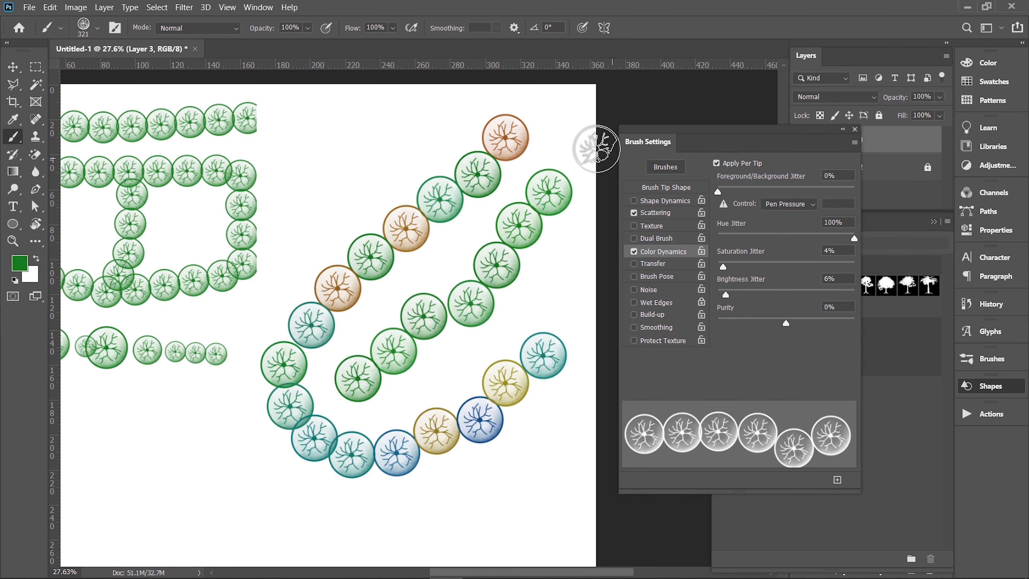
{"action": "scroll", "coordinate": [447, 385], "scroll_direction": "down", "scroll_amount": 5}
{"action": "mouse_move", "coordinate": [559, 376]}
{"action": "left_mouse_down"}
{"action": "mouse_move", "coordinate": [450, 377]}
{"action": "mouse_move", "coordinate": [126, 297]}
{"action": "mouse_move", "coordinate": [292, 408]}
{"action": "mouse_move", "coordinate": [547, 465]}
{"action": "left_mouse_up"}
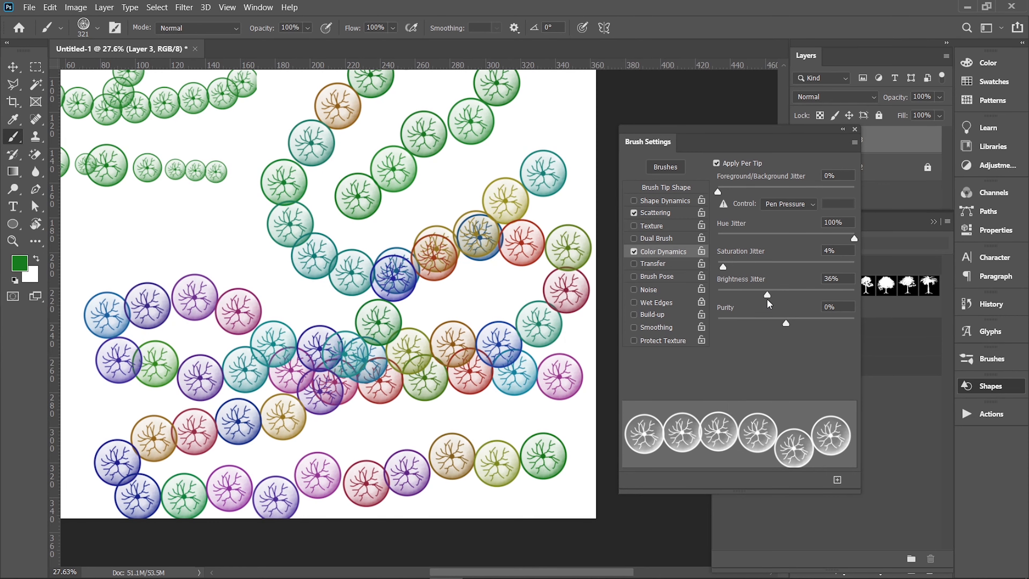
{"action": "mouse_move", "coordinate": [194, 253]}
{"action": "left_mouse_down"}
{"action": "mouse_move", "coordinate": [420, 388]}
{"action": "mouse_move", "coordinate": [513, 424]}
{"action": "mouse_move", "coordinate": [445, 129]}
{"action": "left_mouse_up"}
{"action": "left_click_drag", "start_coordinate": [445, 130], "coordinate": [387, 295]}
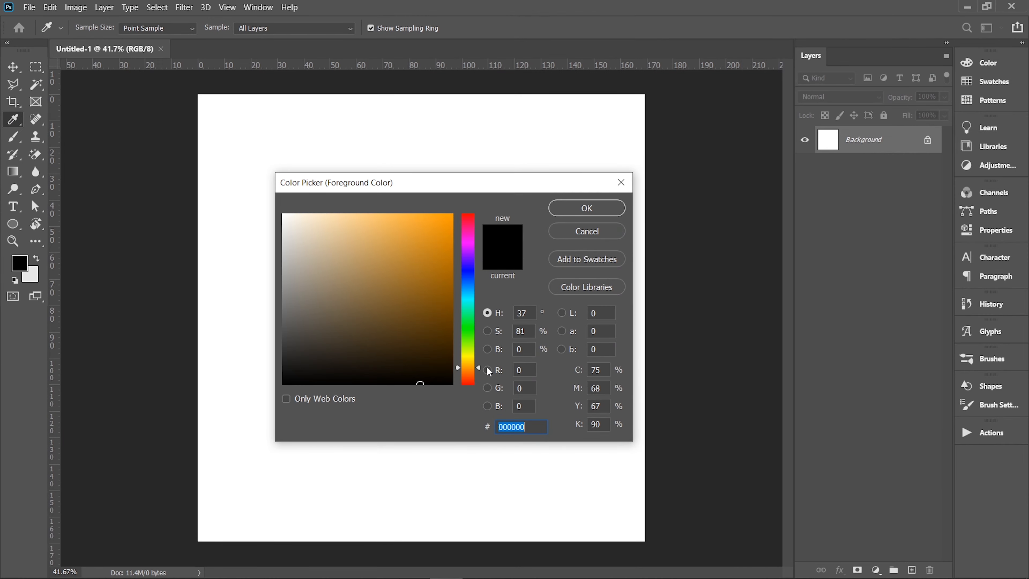
- Set the foreground color's hue to 41° and try shades from bright orange and white down to dark brown 221907
{"action": "left_click", "coordinate": [449, 211]}
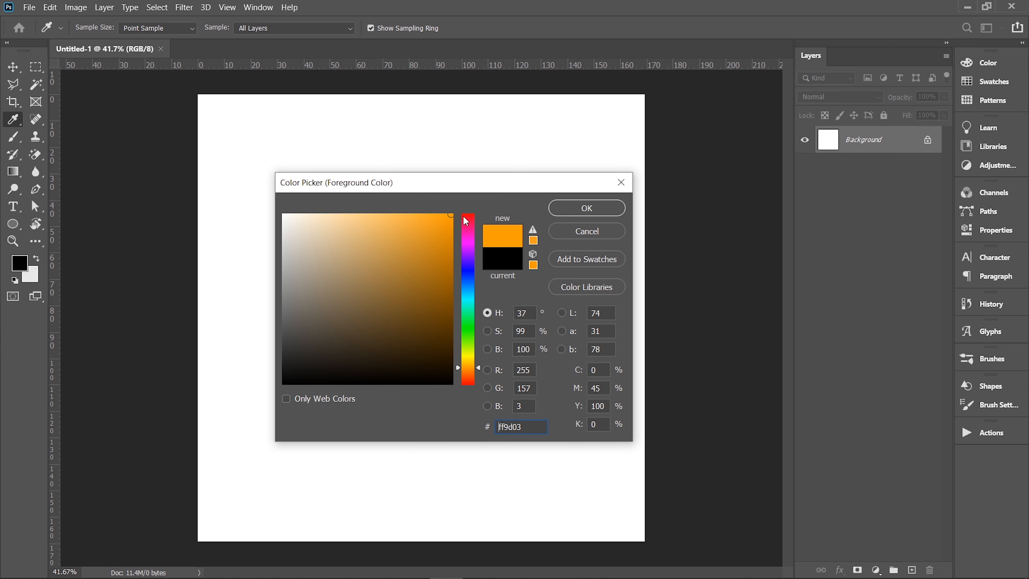
{"action": "mouse_move", "coordinate": [466, 221]}
{"action": "left_mouse_down"}
{"action": "mouse_move", "coordinate": [456, 305]}
{"action": "mouse_move", "coordinate": [469, 403]}
{"action": "mouse_move", "coordinate": [471, 359]}
{"action": "mouse_move", "coordinate": [518, 209]}
{"action": "mouse_move", "coordinate": [492, 380]}
{"action": "mouse_move", "coordinate": [488, 208]}
{"action": "mouse_move", "coordinate": [478, 234]}
{"action": "mouse_move", "coordinate": [479, 380]}
{"action": "mouse_move", "coordinate": [494, 233]}
{"action": "mouse_move", "coordinate": [487, 365]}
{"action": "left_mouse_up"}
{"action": "left_click", "coordinate": [342, 298]}
{"action": "mouse_move", "coordinate": [452, 222]}
{"action": "left_mouse_down"}
{"action": "mouse_move", "coordinate": [454, 211]}
{"action": "mouse_move", "coordinate": [304, 193]}
{"action": "mouse_move", "coordinate": [308, 182]}
{"action": "mouse_move", "coordinate": [450, 174]}
{"action": "mouse_move", "coordinate": [265, 171]}
{"action": "mouse_move", "coordinate": [312, 156]}
{"action": "mouse_move", "coordinate": [262, 198]}
{"action": "mouse_move", "coordinate": [253, 444]}
{"action": "mouse_move", "coordinate": [257, 212]}
{"action": "mouse_move", "coordinate": [289, 145]}
{"action": "left_mouse_up"}
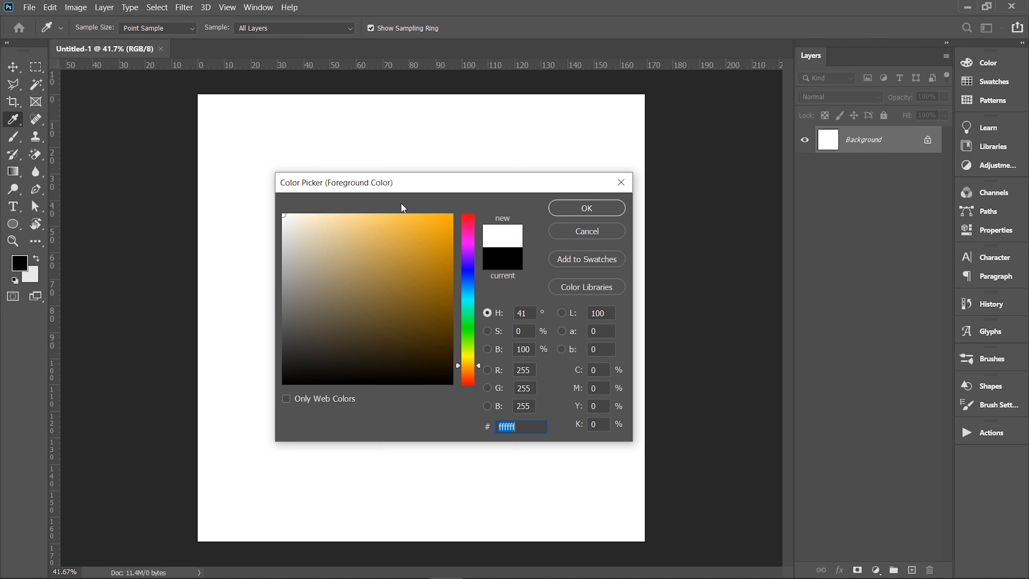
{"action": "left_click", "coordinate": [429, 219]}
{"action": "left_click_drag", "start_coordinate": [429, 215], "coordinate": [422, 295]}
{"action": "left_click_drag", "start_coordinate": [420, 343], "coordinate": [417, 365]}
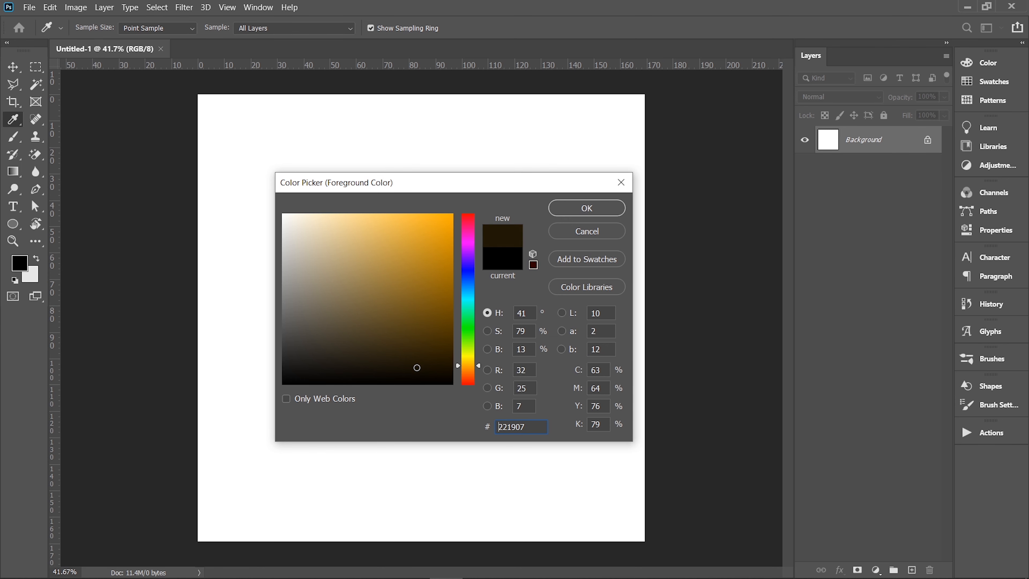